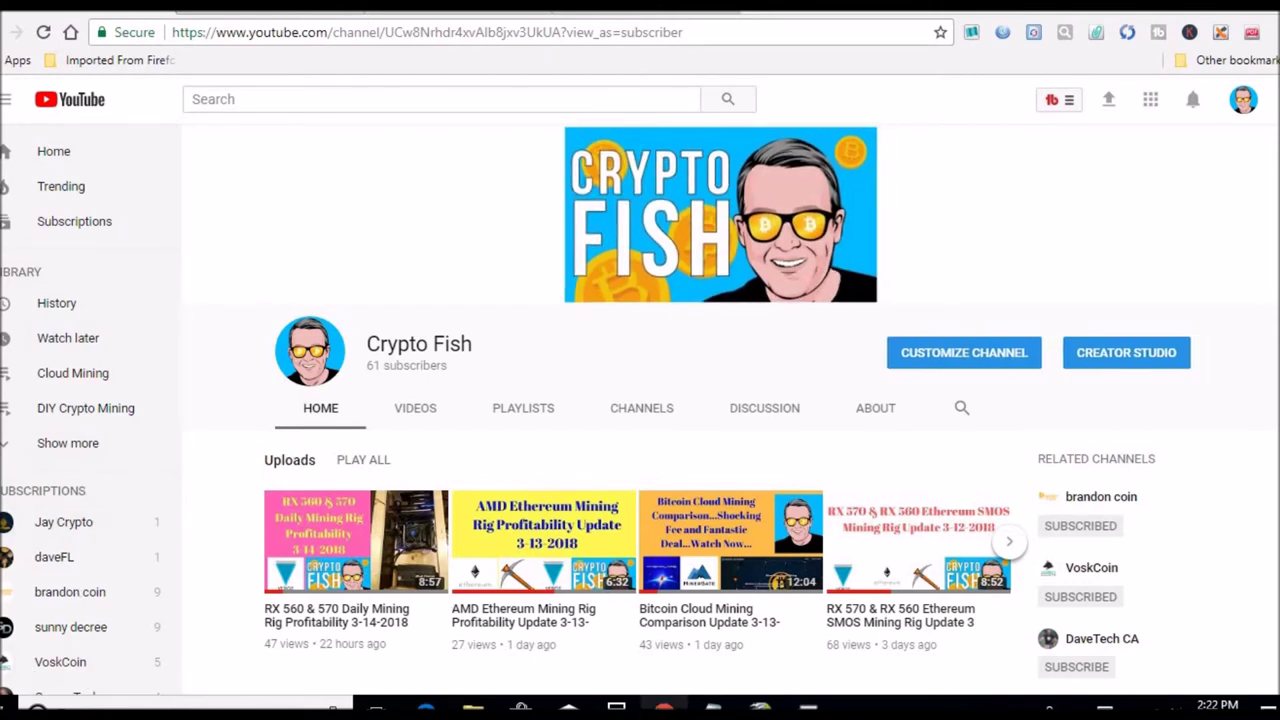
Switch to the remote mining rig and examine the MSI Afterburner readings and NiceHash Miner's daily rates
{"action": "left_click", "coordinate": [808, 706]}
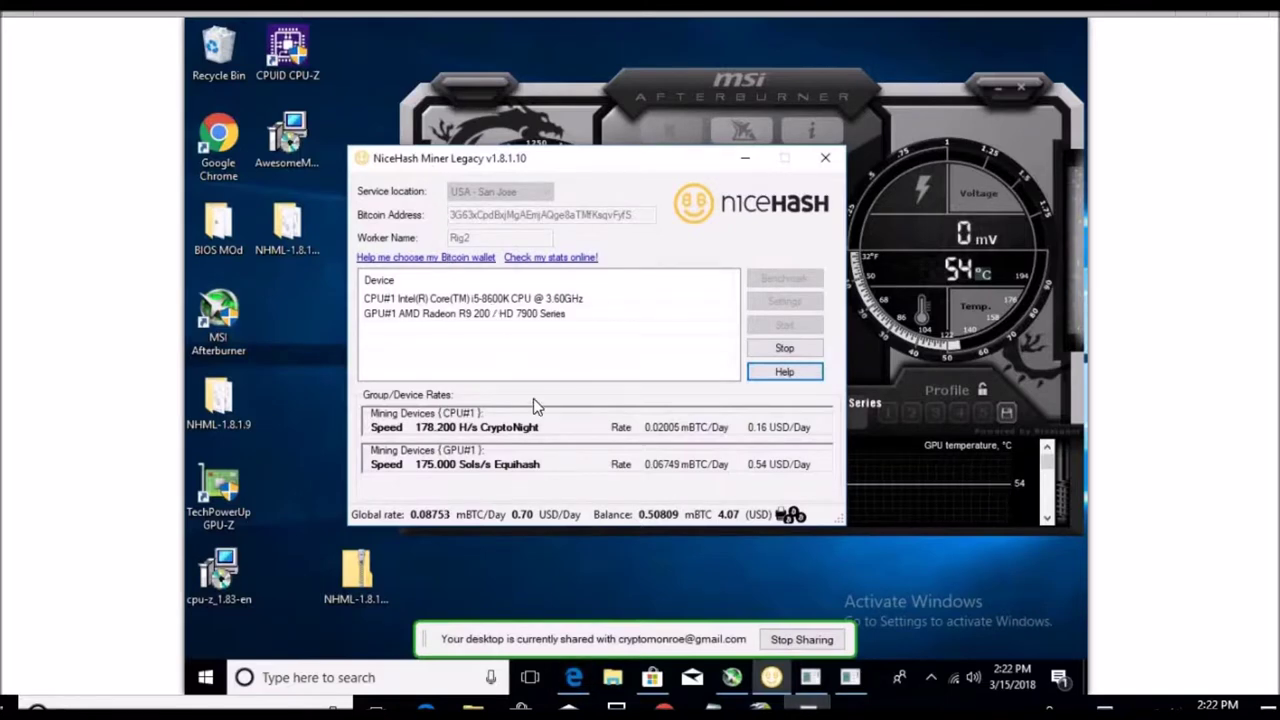
{"action": "left_click", "coordinate": [512, 122]}
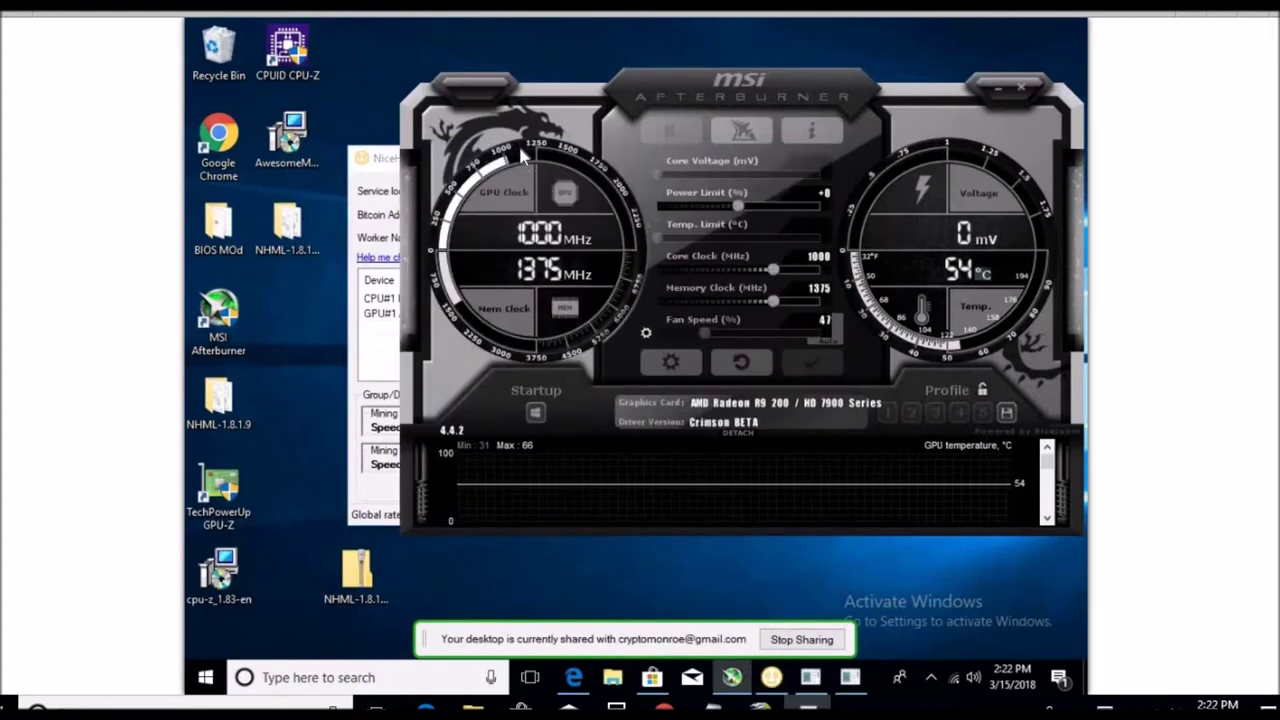
{"action": "left_click", "coordinate": [392, 158]}
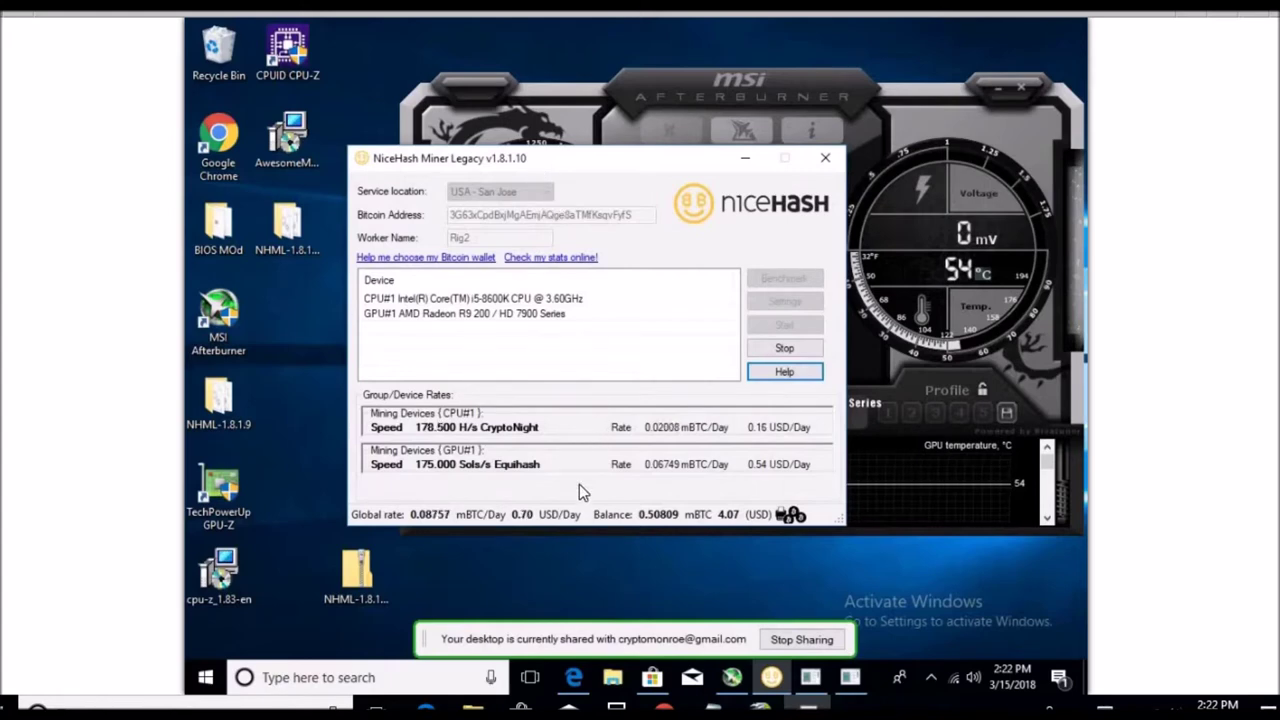
{"action": "mouse_move", "coordinate": [525, 516]}
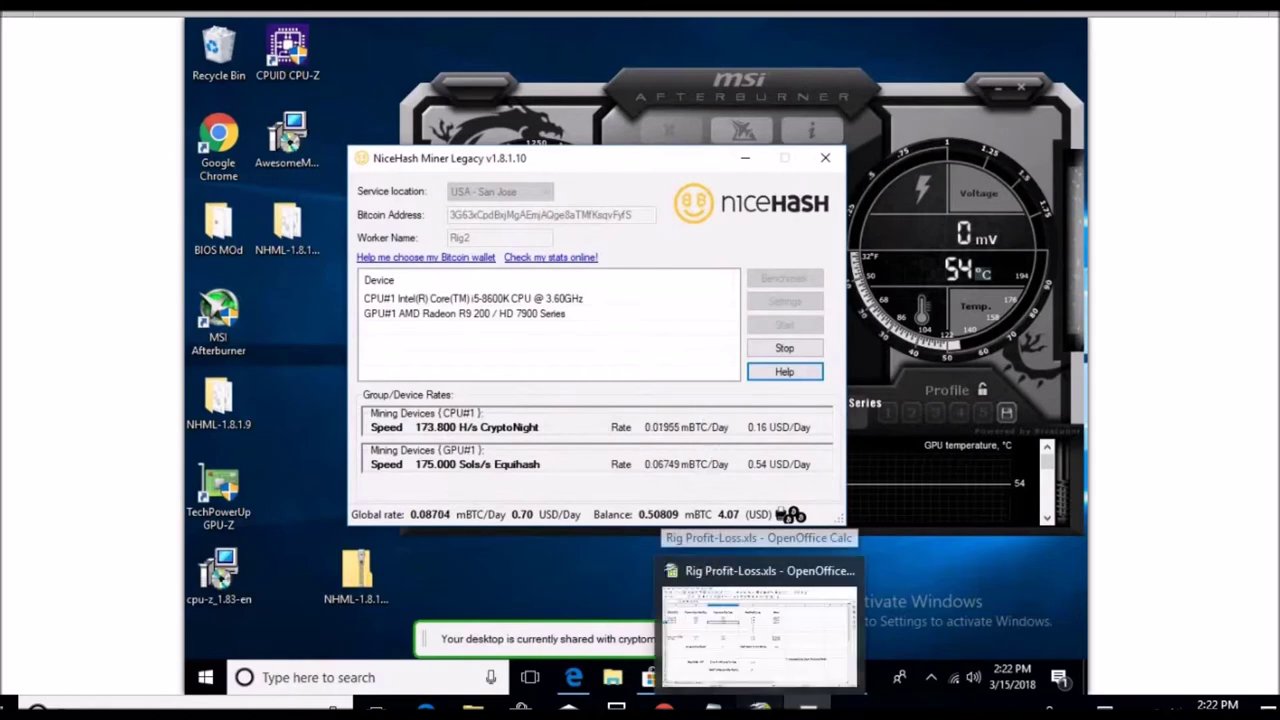
Add the HD 7970 and Intel Core I5 8600k revenues from the Rig Profit-Loss sheet in Calculator: 0.88 + 0.31
{"action": "left_click", "coordinate": [760, 706]}
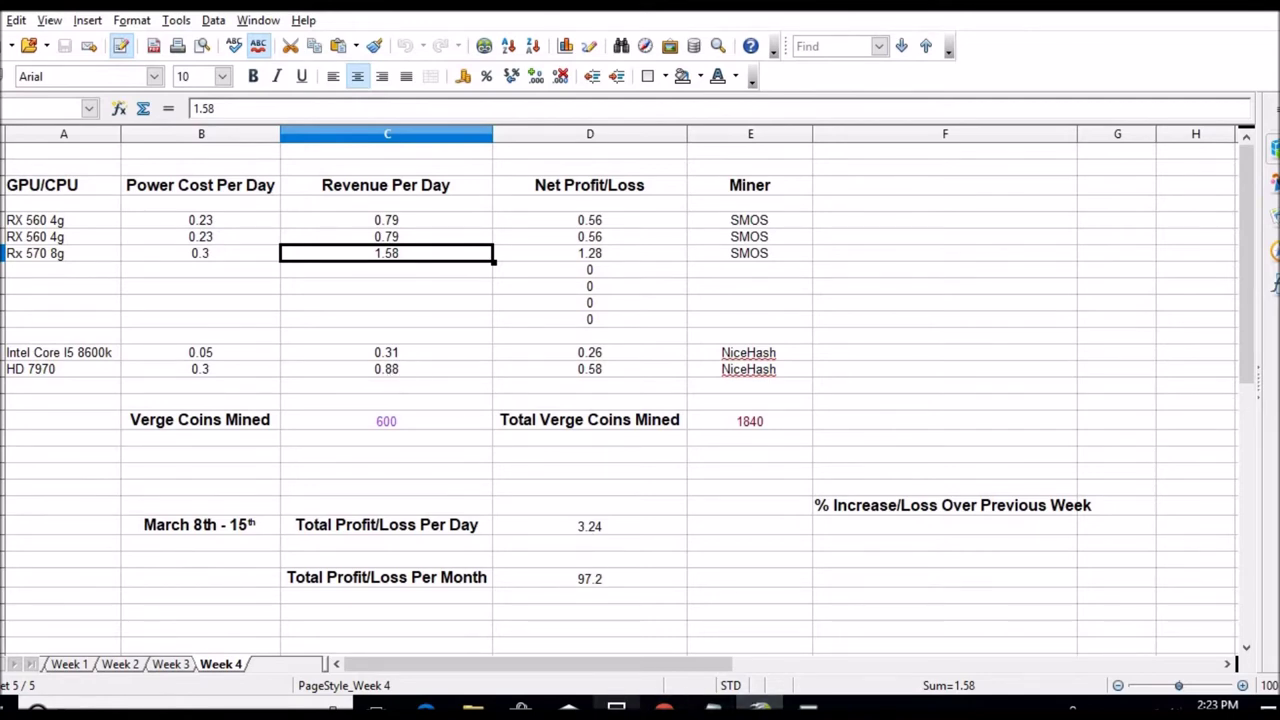
{"action": "left_click", "coordinate": [616, 708]}
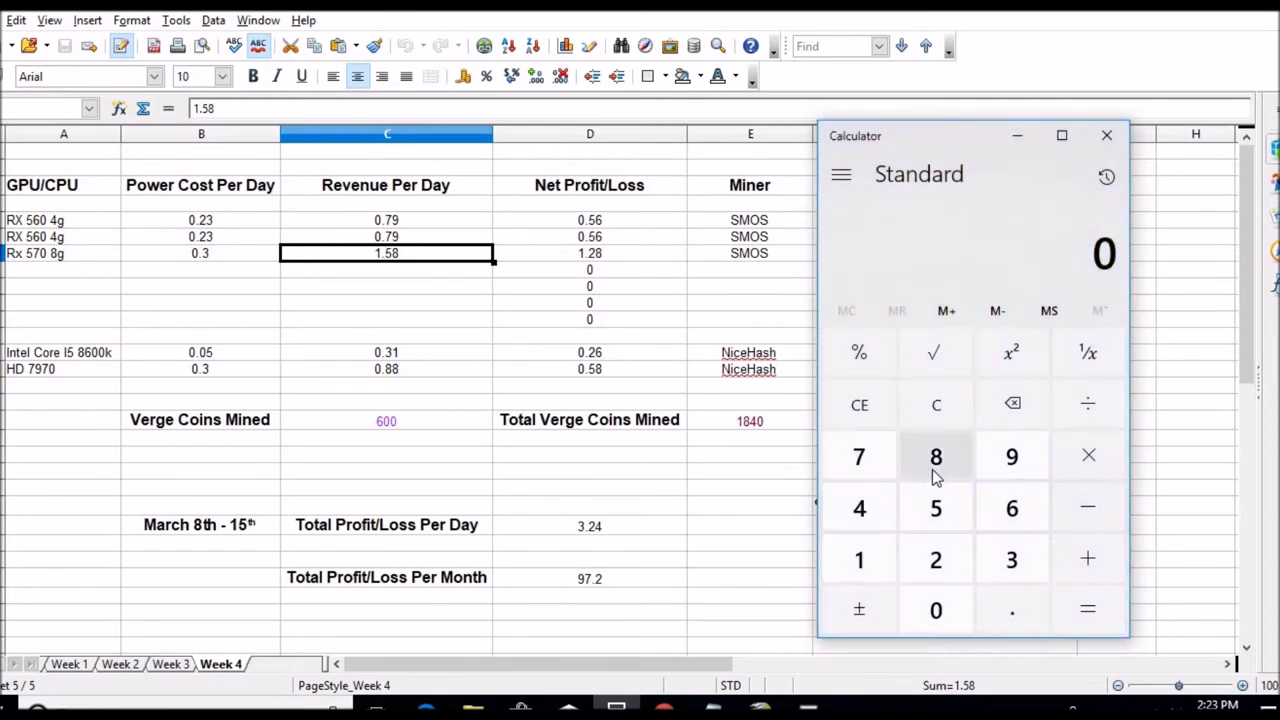
{"action": "left_click", "coordinate": [1017, 621]}
{"action": "left_click", "coordinate": [957, 472]}
{"action": "left_click", "coordinate": [957, 472]}
{"action": "left_click", "coordinate": [1088, 559]}
{"action": "left_click", "coordinate": [1010, 606]}
{"action": "left_click", "coordinate": [1013, 568]}
{"action": "left_click", "coordinate": [866, 576]}
{"action": "left_click", "coordinate": [1078, 616]}
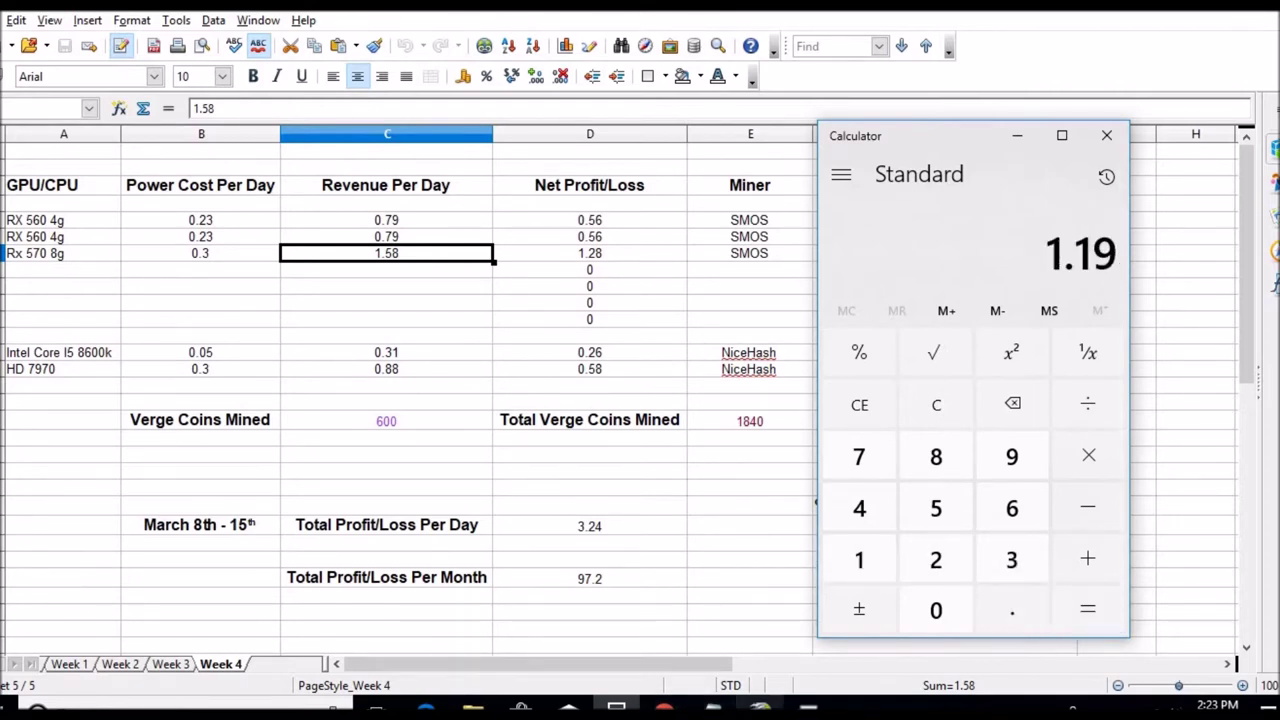
Divide NiceHash's global rate of 0.7 USD per day by 1.19 in Calculator and close it
{"action": "left_click", "coordinate": [808, 706]}
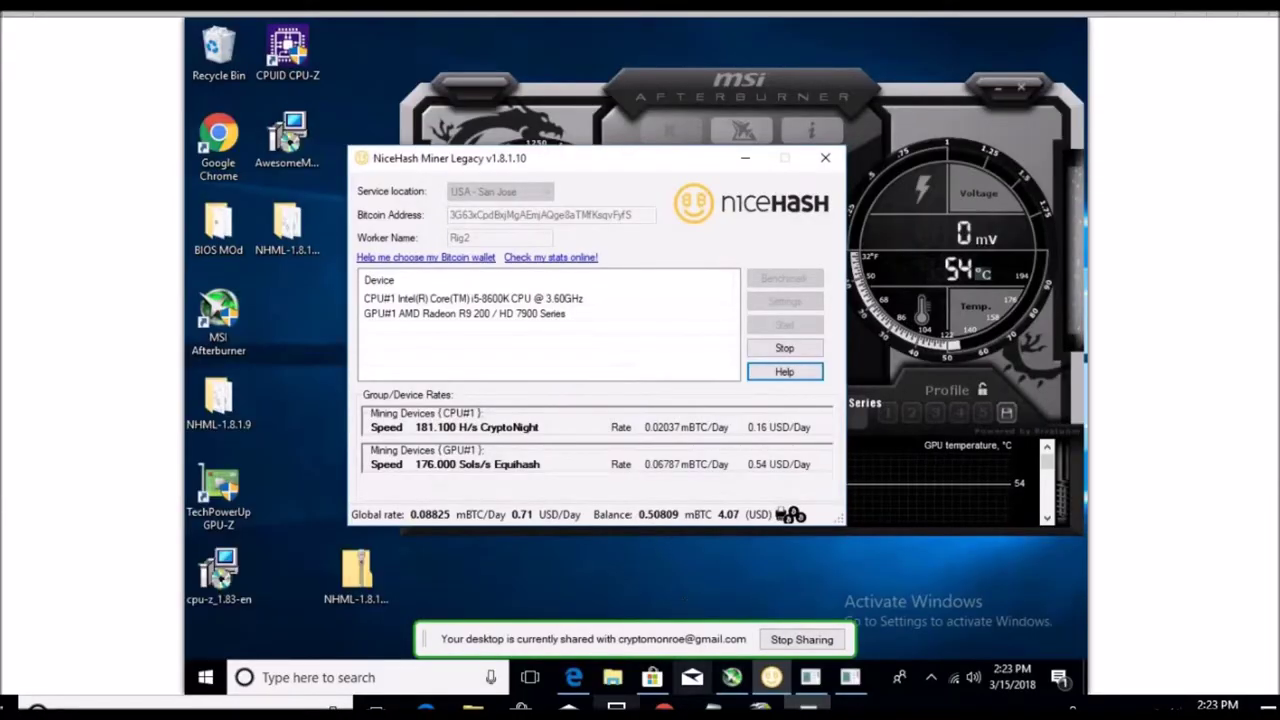
{"action": "left_click", "coordinate": [607, 706]}
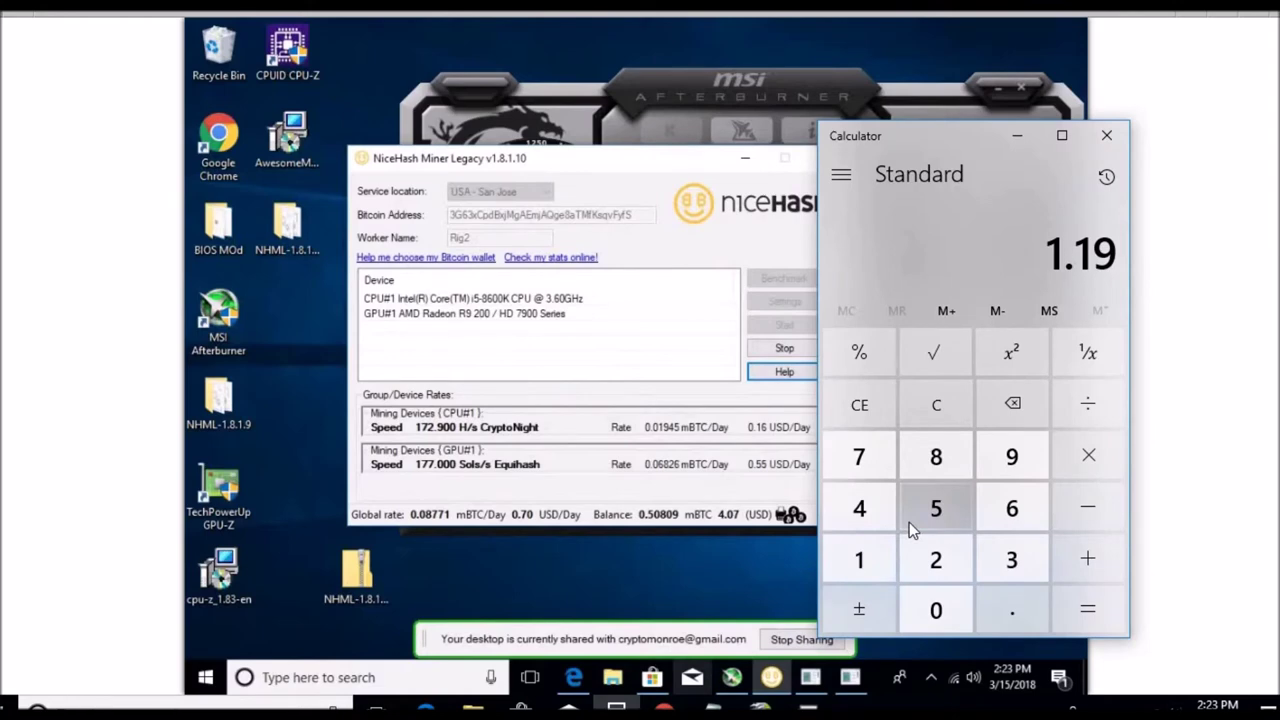
{"action": "left_click", "coordinate": [1010, 608]}
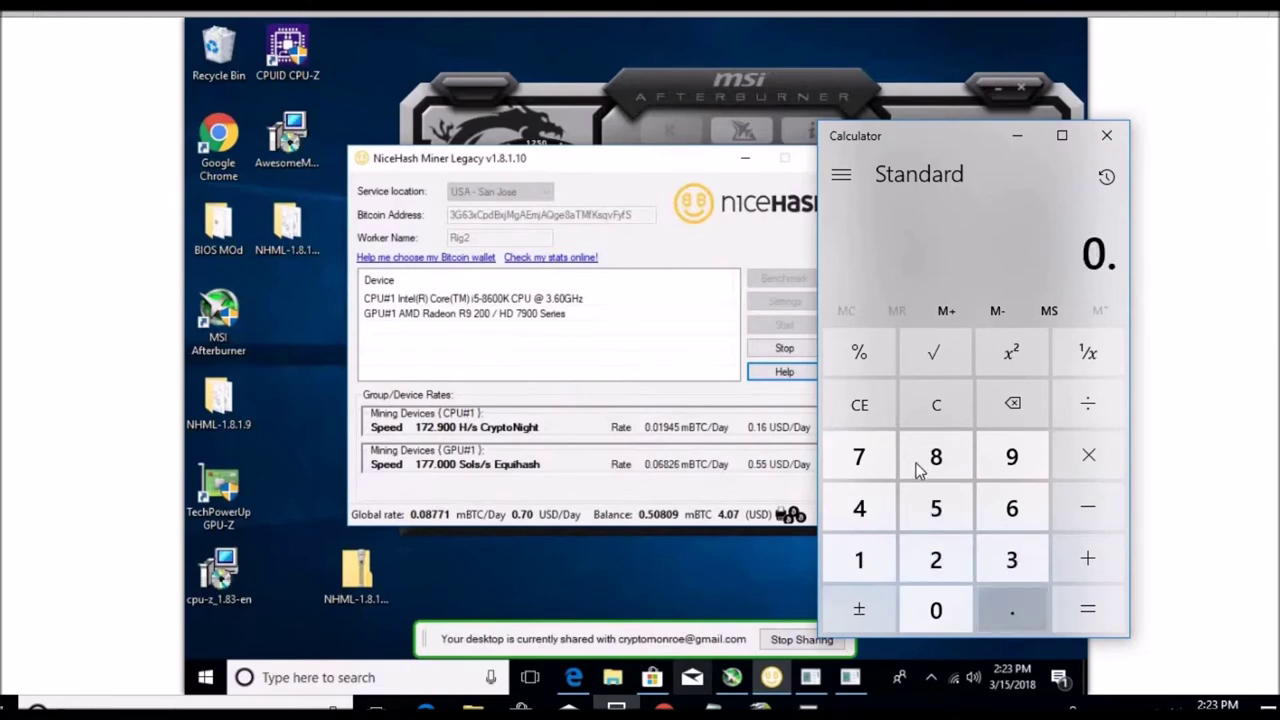
{"action": "left_click", "coordinate": [859, 457]}
{"action": "left_click", "coordinate": [1086, 413]}
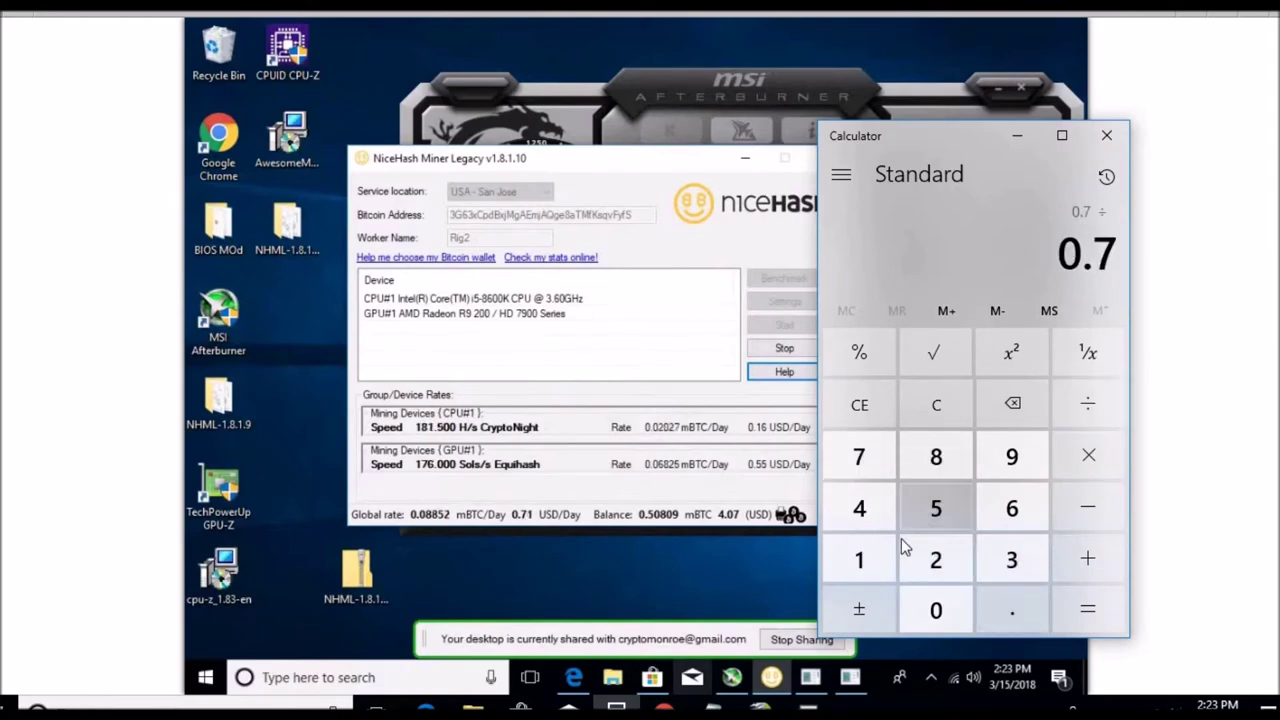
{"action": "left_click", "coordinate": [881, 559]}
{"action": "left_click", "coordinate": [996, 613]}
{"action": "left_click", "coordinate": [873, 566]}
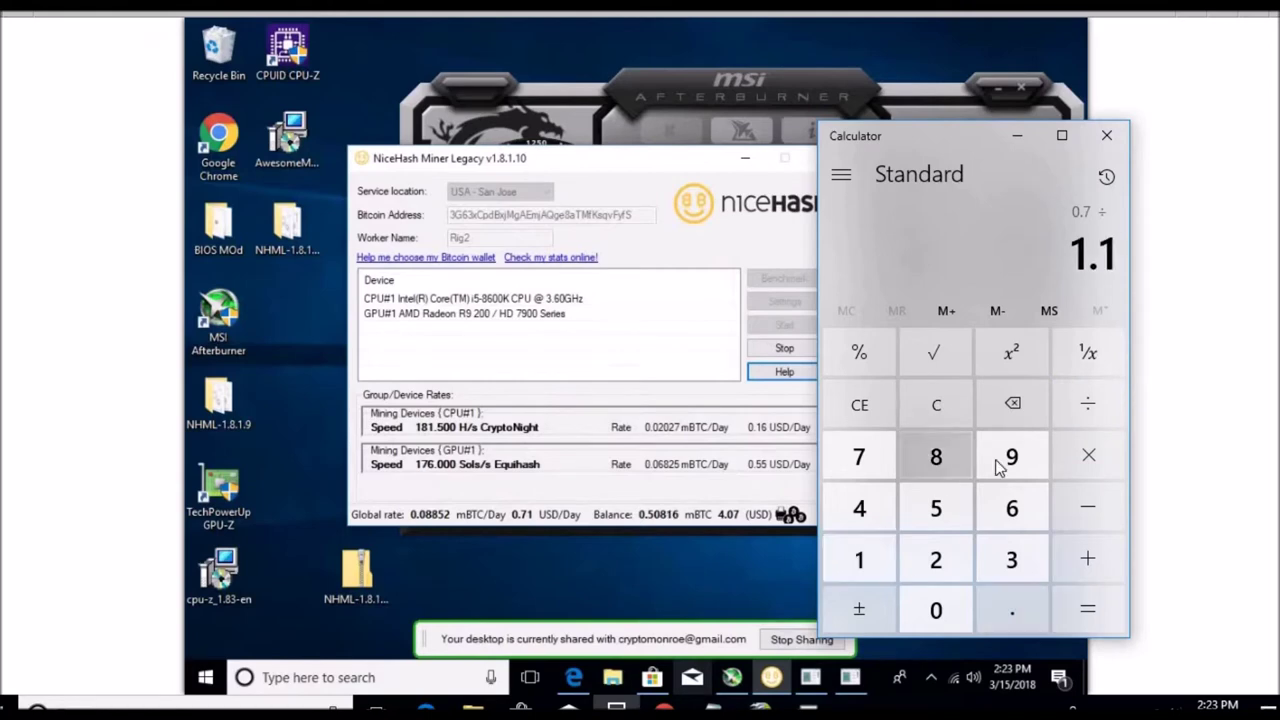
{"action": "left_click", "coordinate": [1004, 453]}
{"action": "left_click", "coordinate": [1086, 557]}
{"action": "left_click", "coordinate": [1090, 612]}
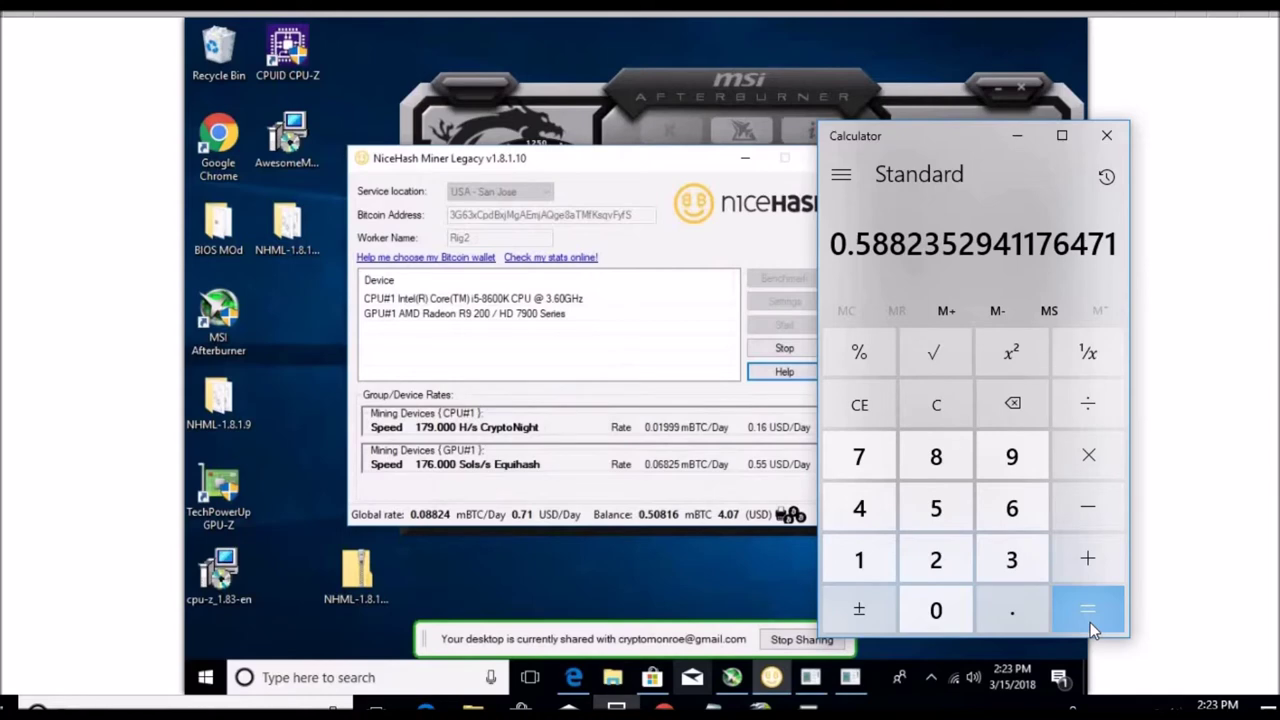
{"action": "key", "text": "alt+F4"}
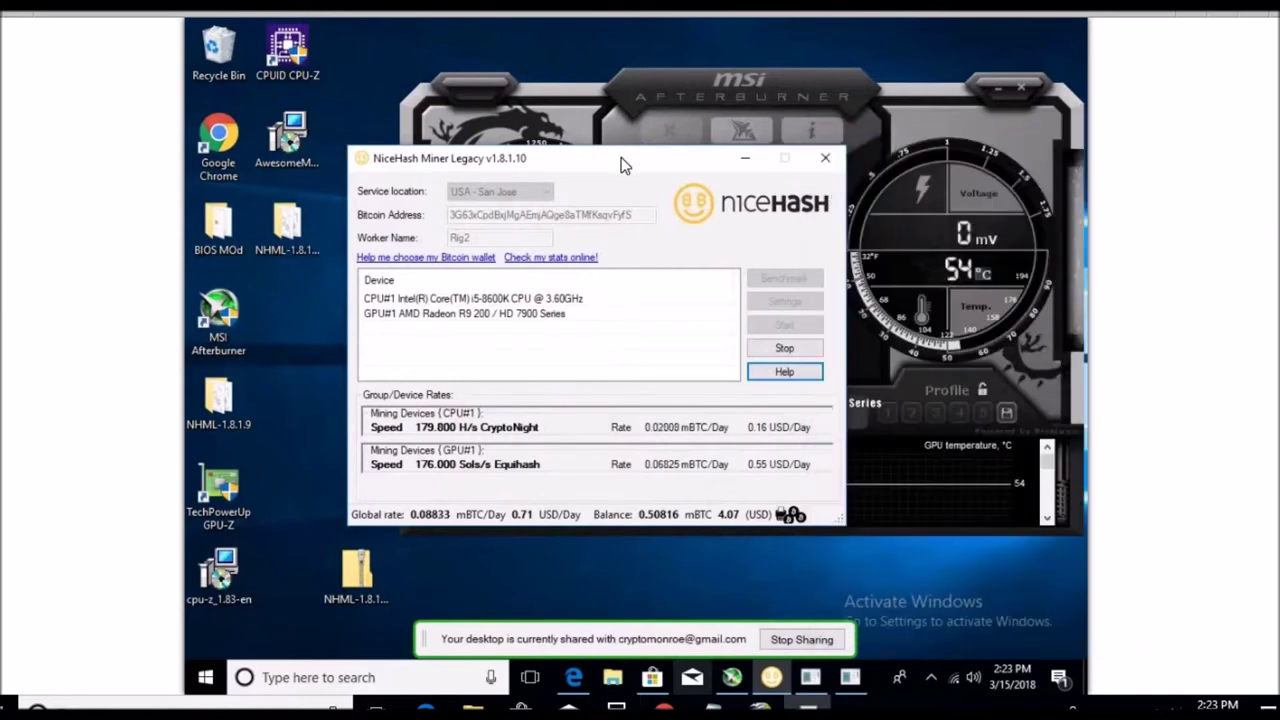
Stop mining and close NiceHash Miner Legacy v1.8.1.10, and launch NiceHashMinerLegacy from the NHML-1.8.1.9 desktop folder
{"action": "left_click", "coordinate": [766, 350]}
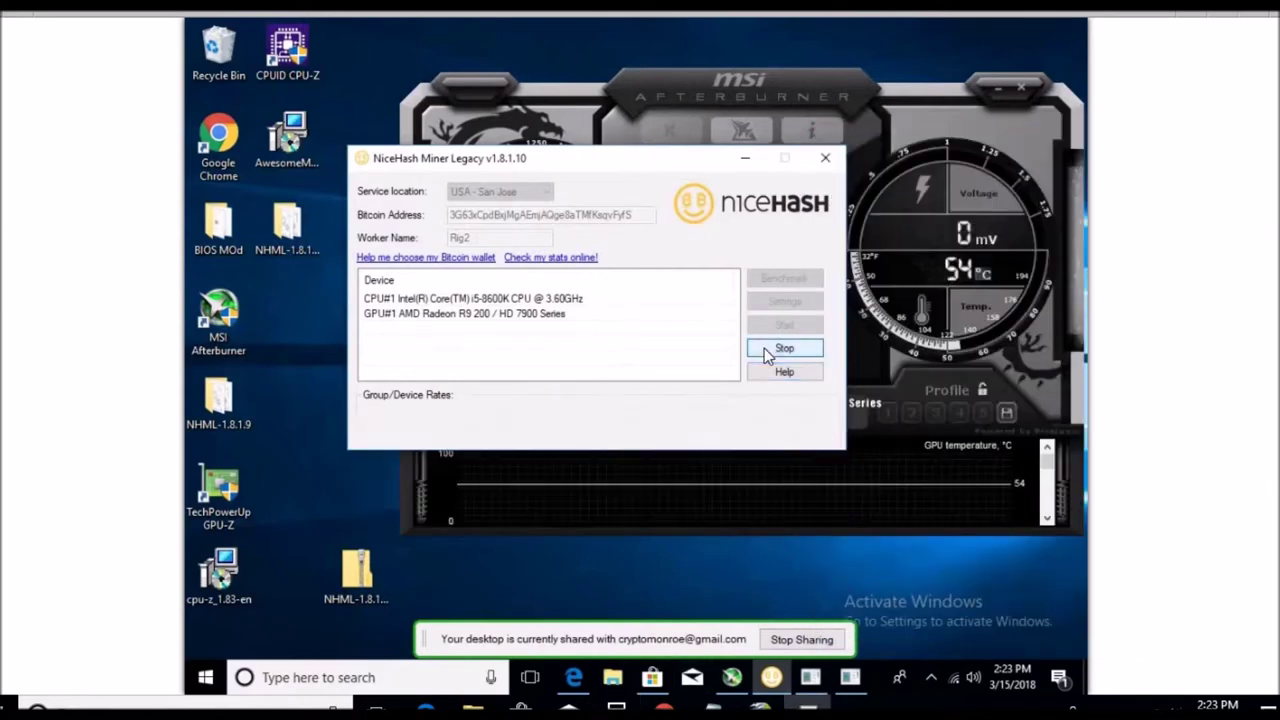
{"action": "left_click", "coordinate": [826, 157]}
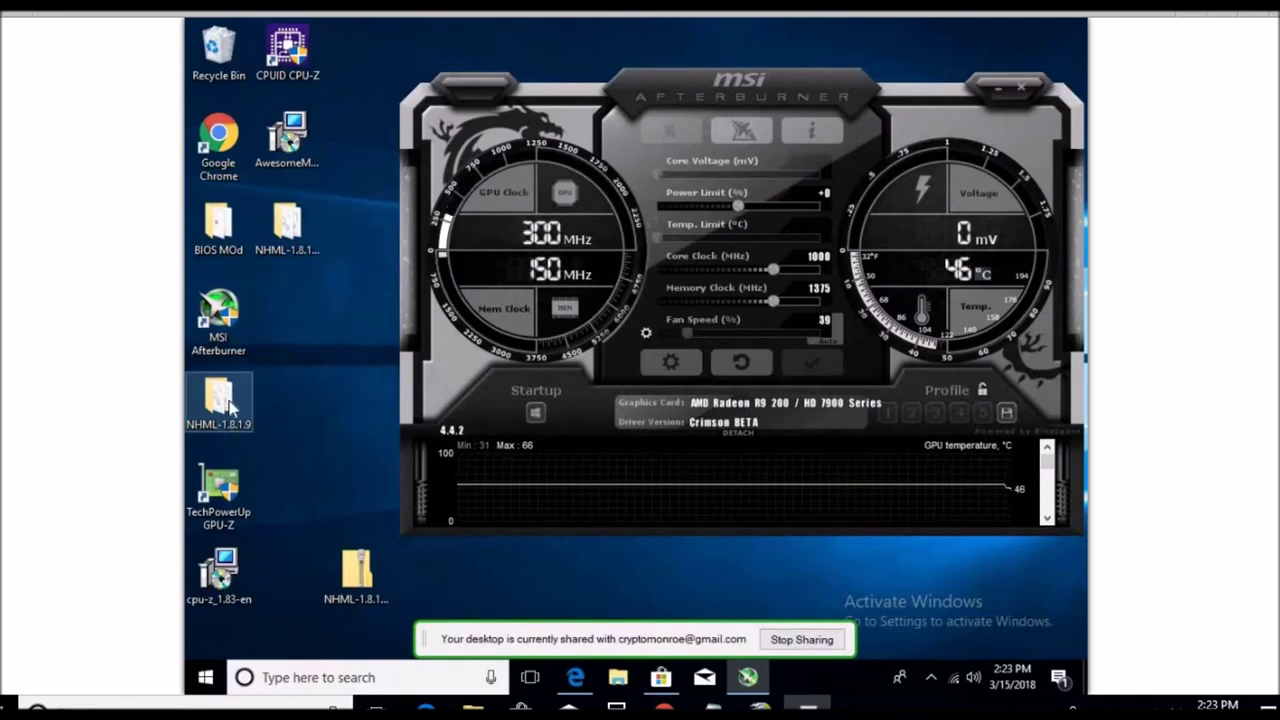
{"action": "double_click", "coordinate": [220, 400]}
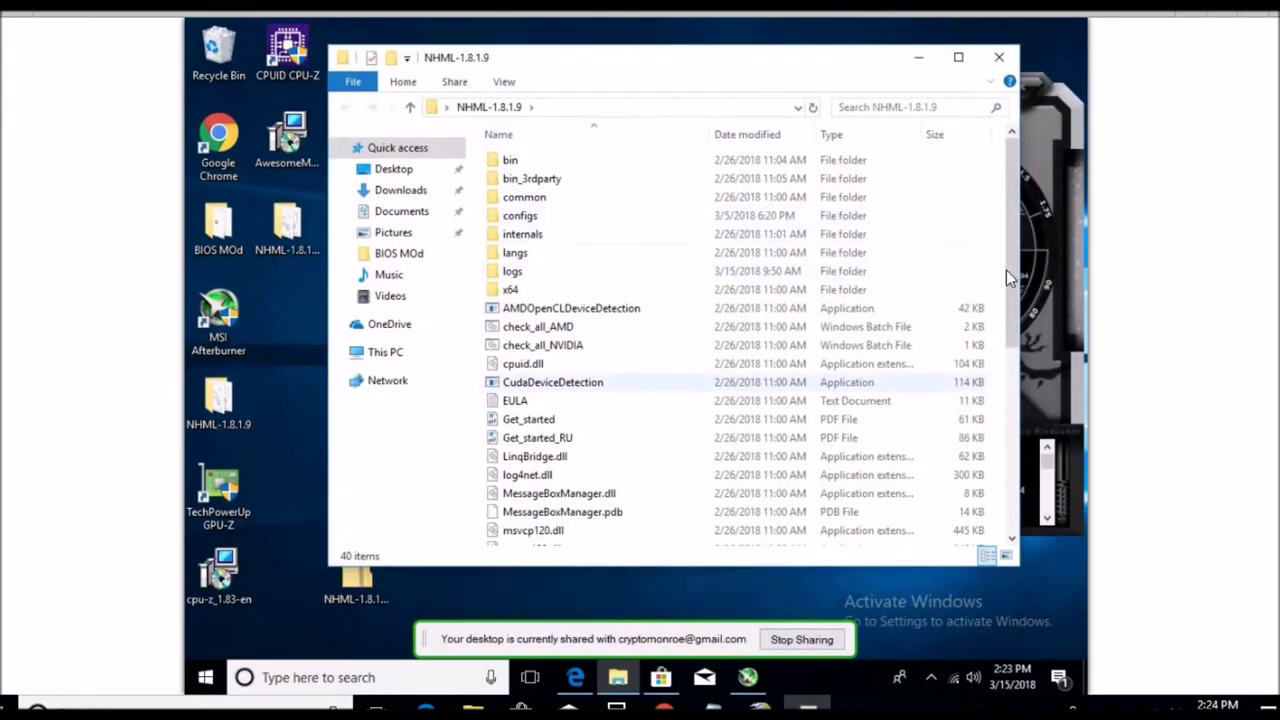
{"action": "left_click_drag", "start_coordinate": [1008, 268], "coordinate": [1015, 393]}
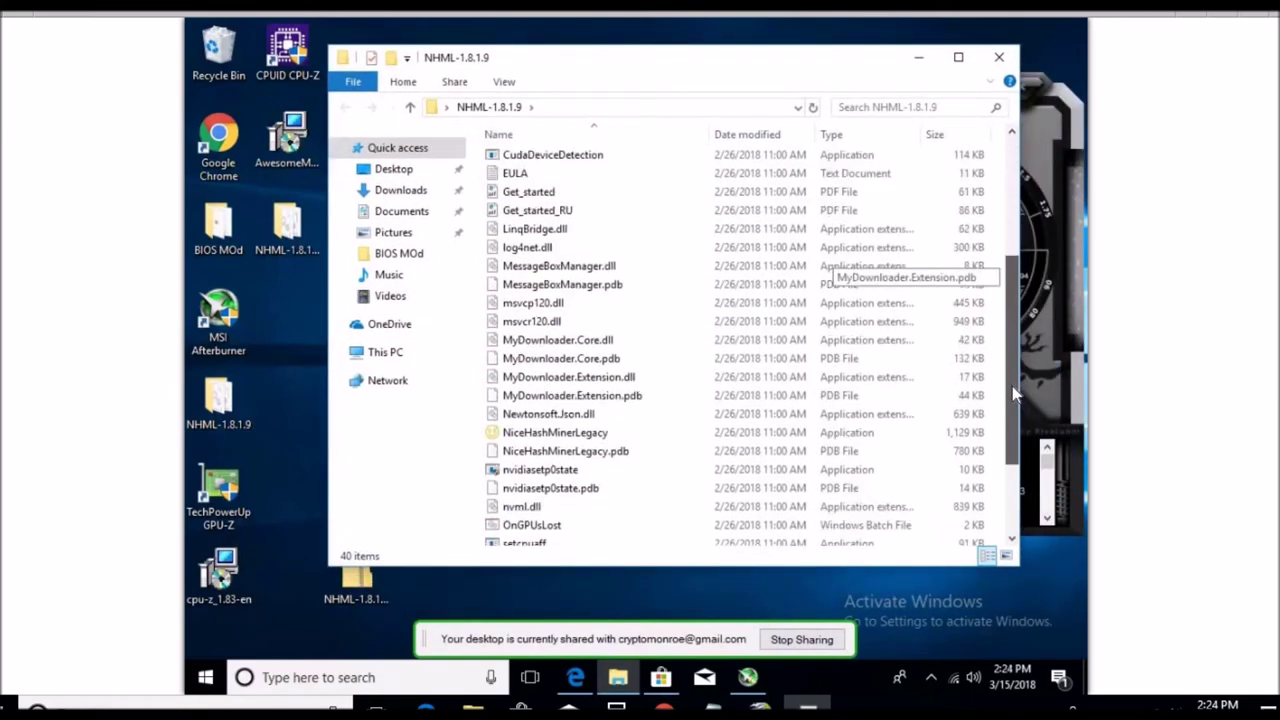
{"action": "left_click", "coordinate": [619, 437]}
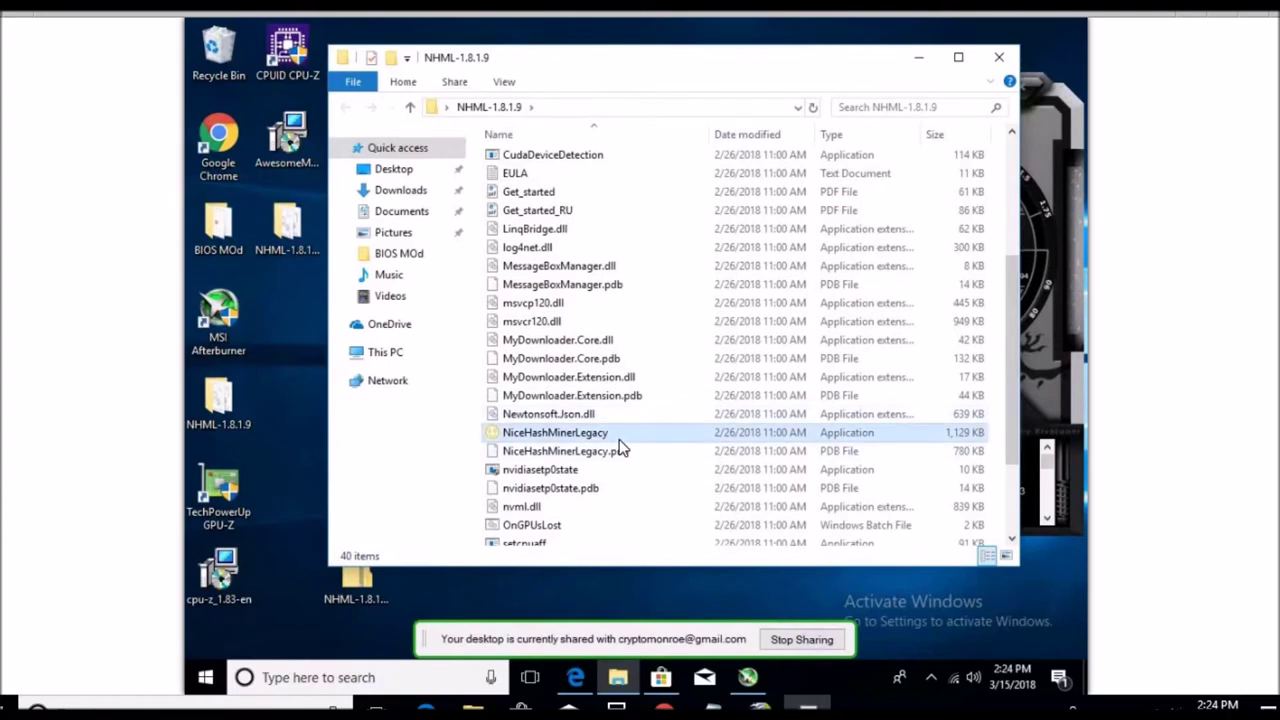
{"action": "double_click", "coordinate": [619, 439]}
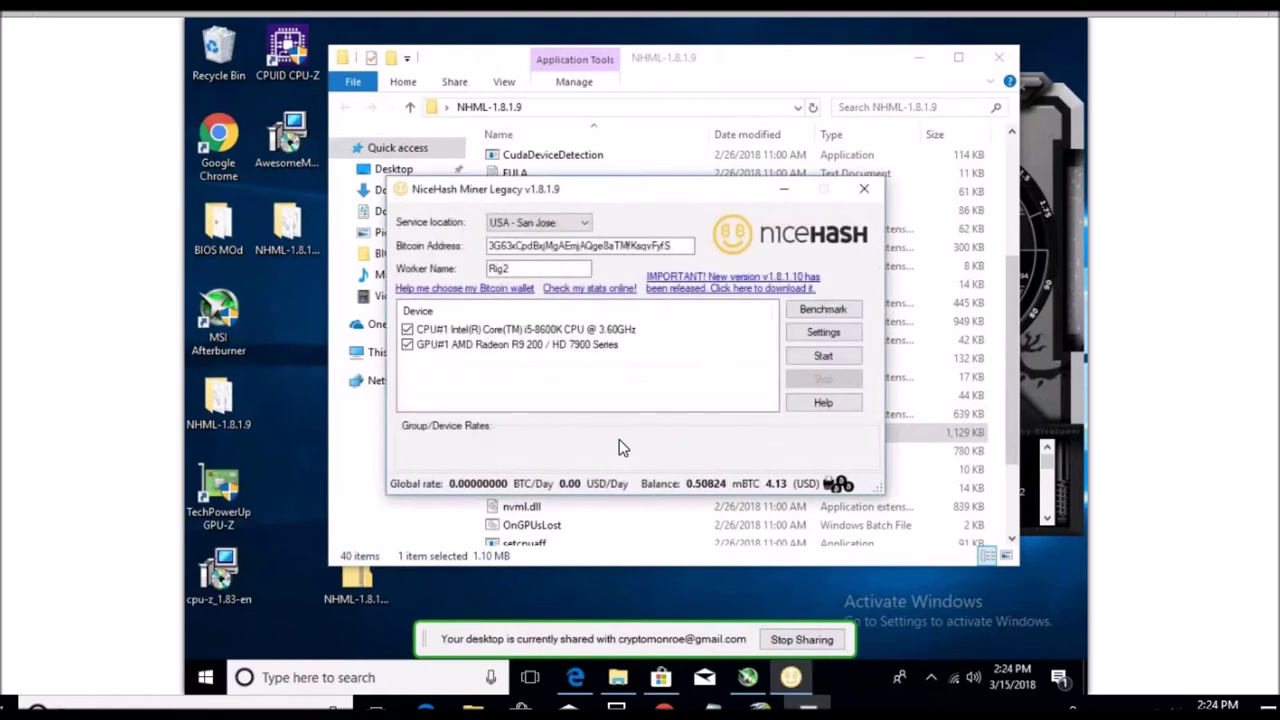
Start mining in NiceHash Miner v1.8.1.9 and check its CPU, GPU and global rates
{"action": "left_click", "coordinate": [801, 356]}
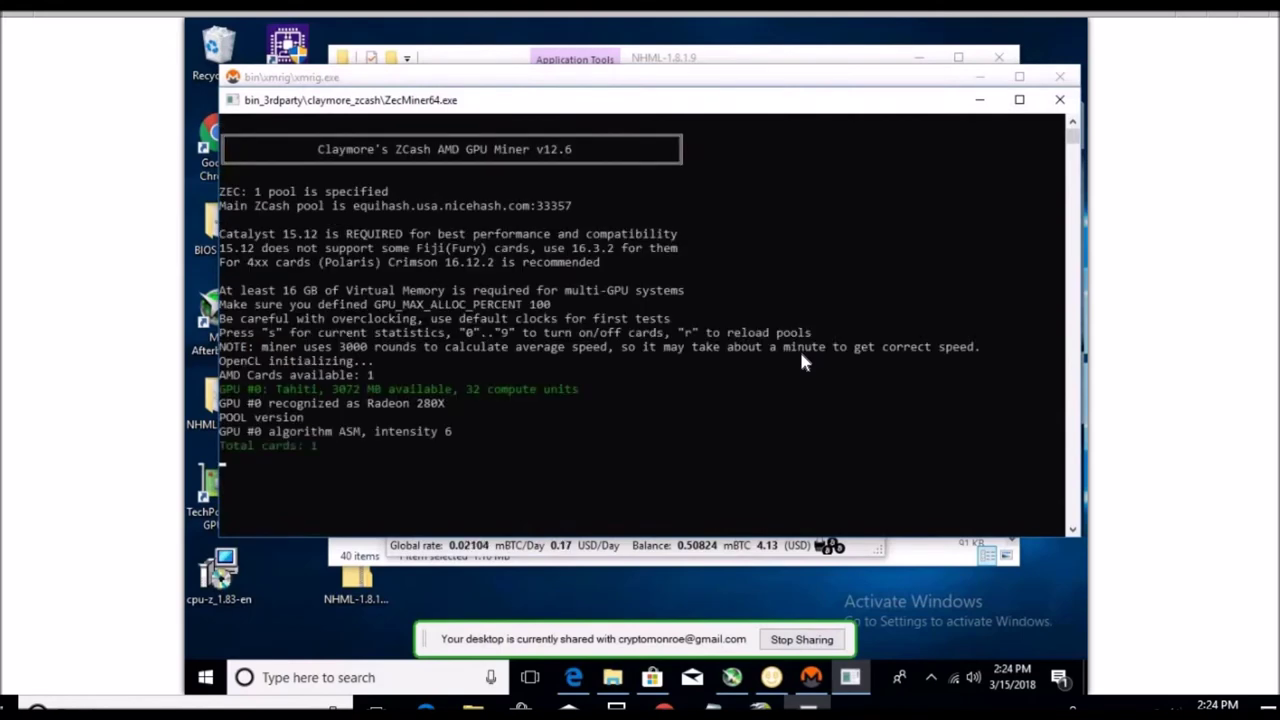
{"action": "left_click", "coordinate": [677, 547]}
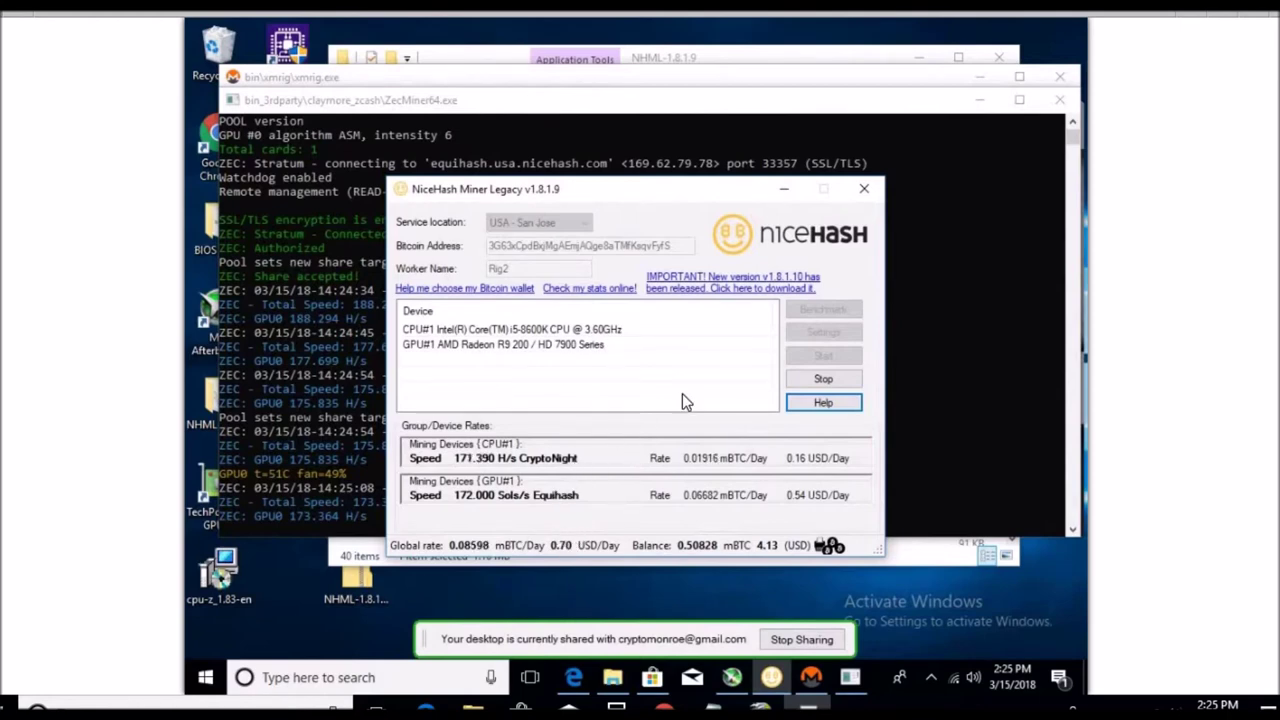
{"action": "mouse_move", "coordinate": [599, 550]}
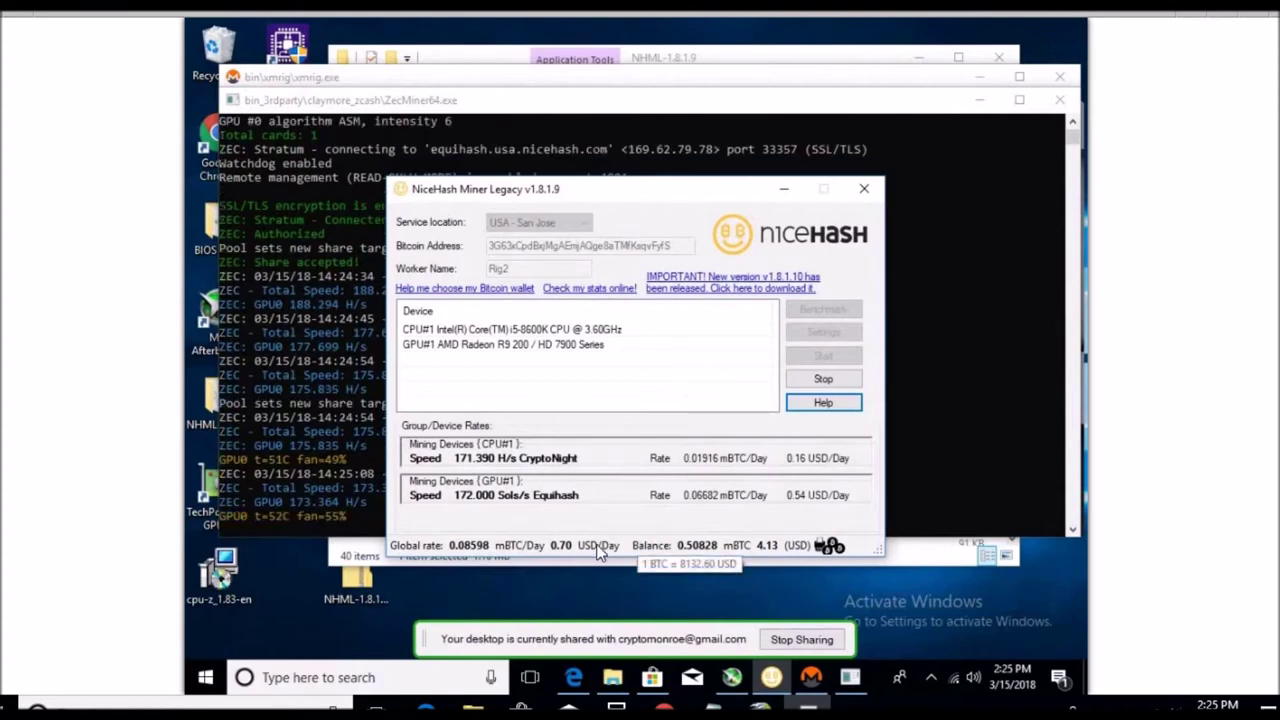
In the Week 4 sheet, enter NiceHash's daily revenue as 0.54 for the HD 7970 and 0.16 for the Intel Core I5 8600k
{"action": "left_click", "coordinate": [760, 704]}
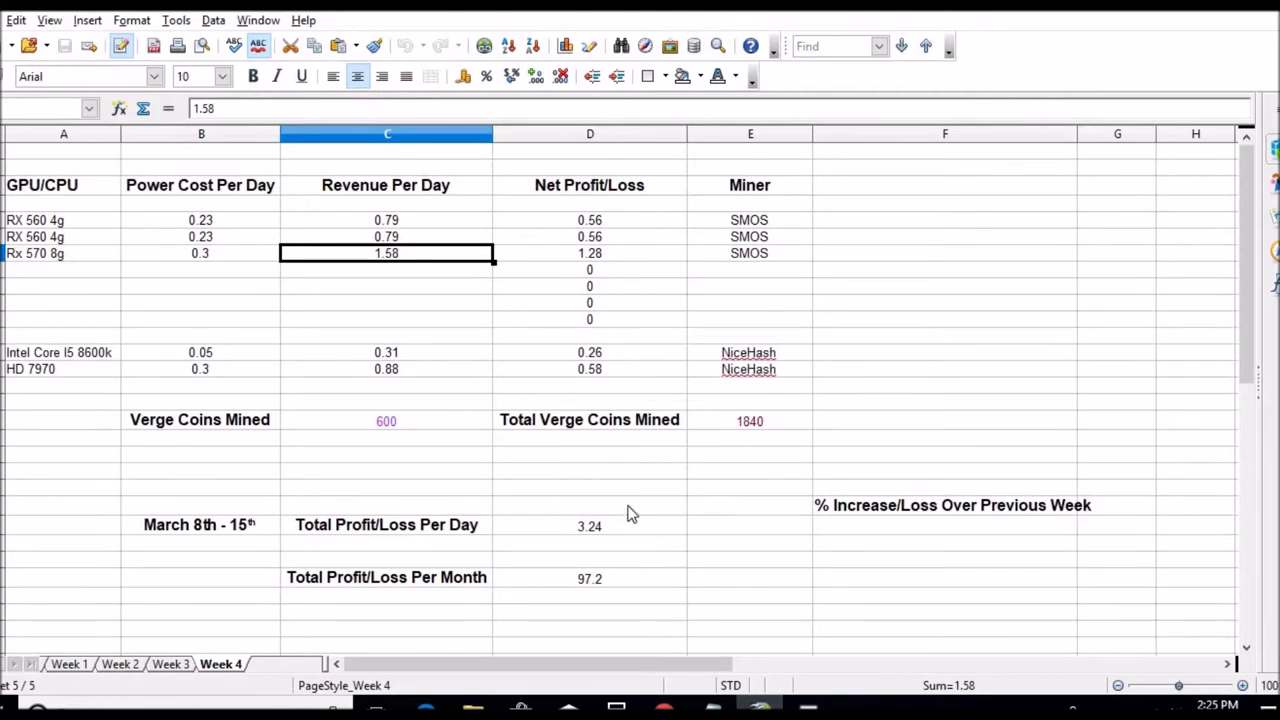
{"action": "left_click", "coordinate": [808, 704]}
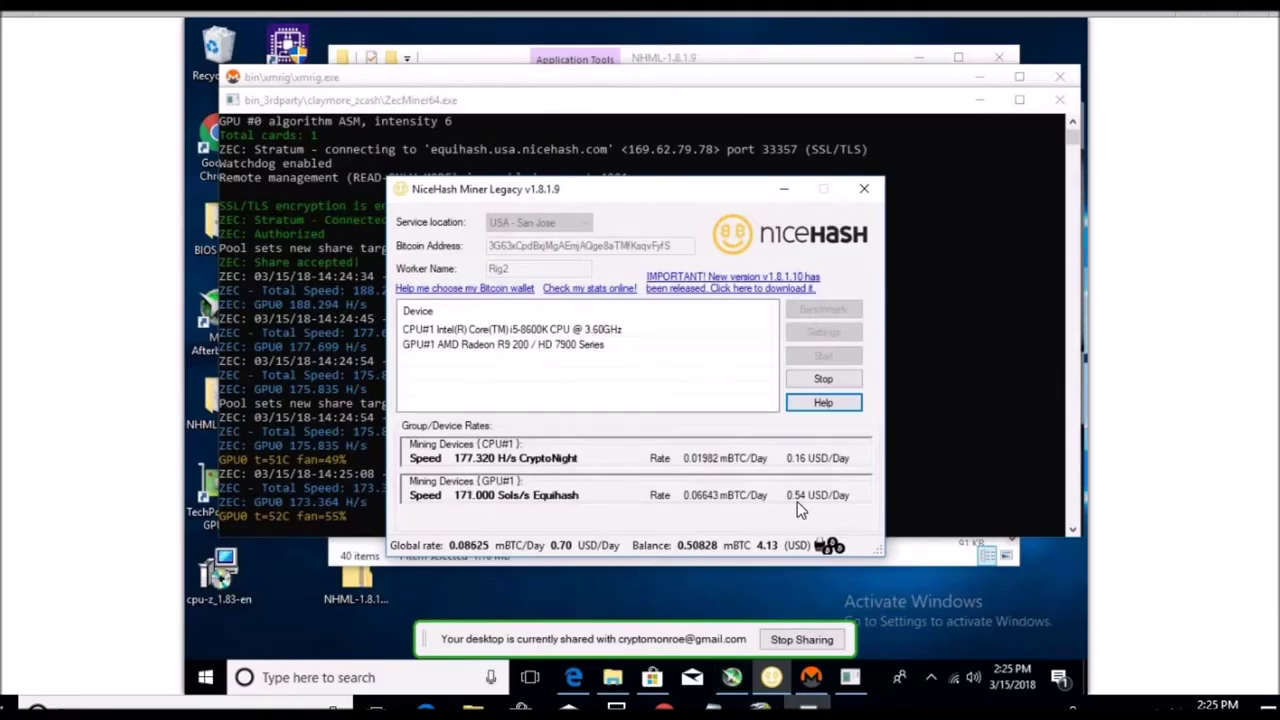
{"action": "left_click", "coordinate": [760, 704]}
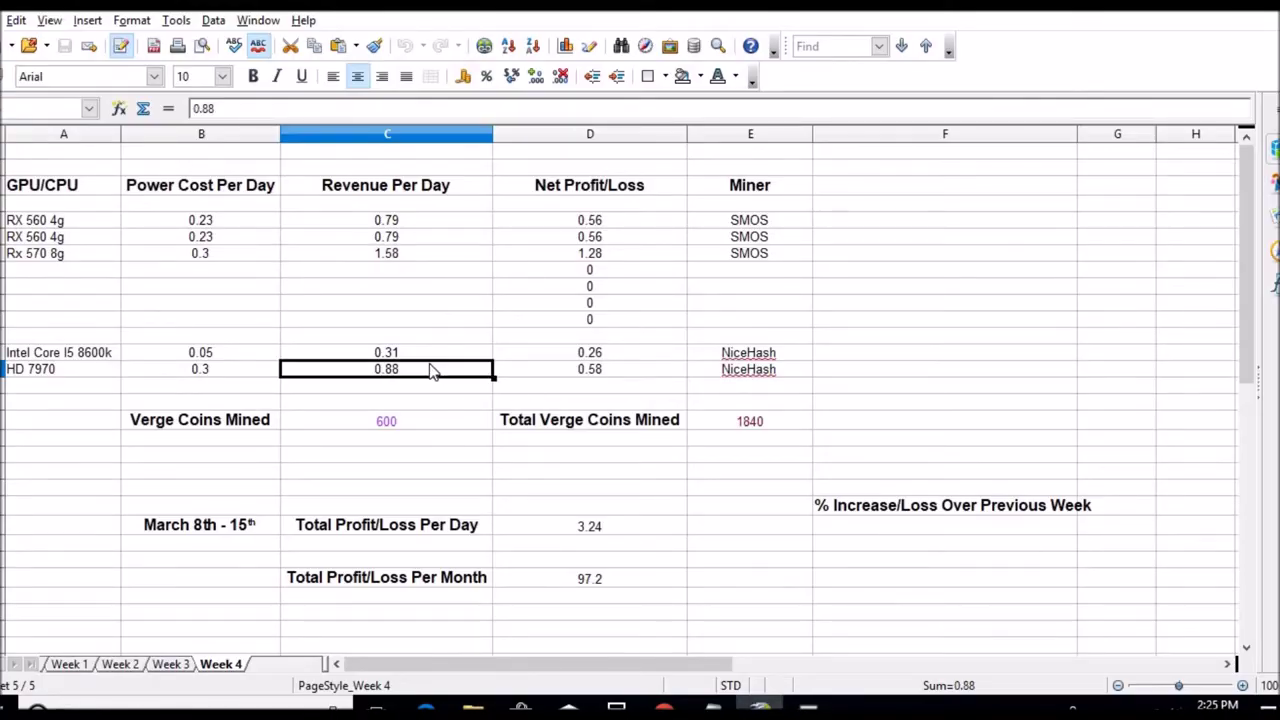
{"action": "type", "text": ".54"}
{"action": "key", "text": "Return"}
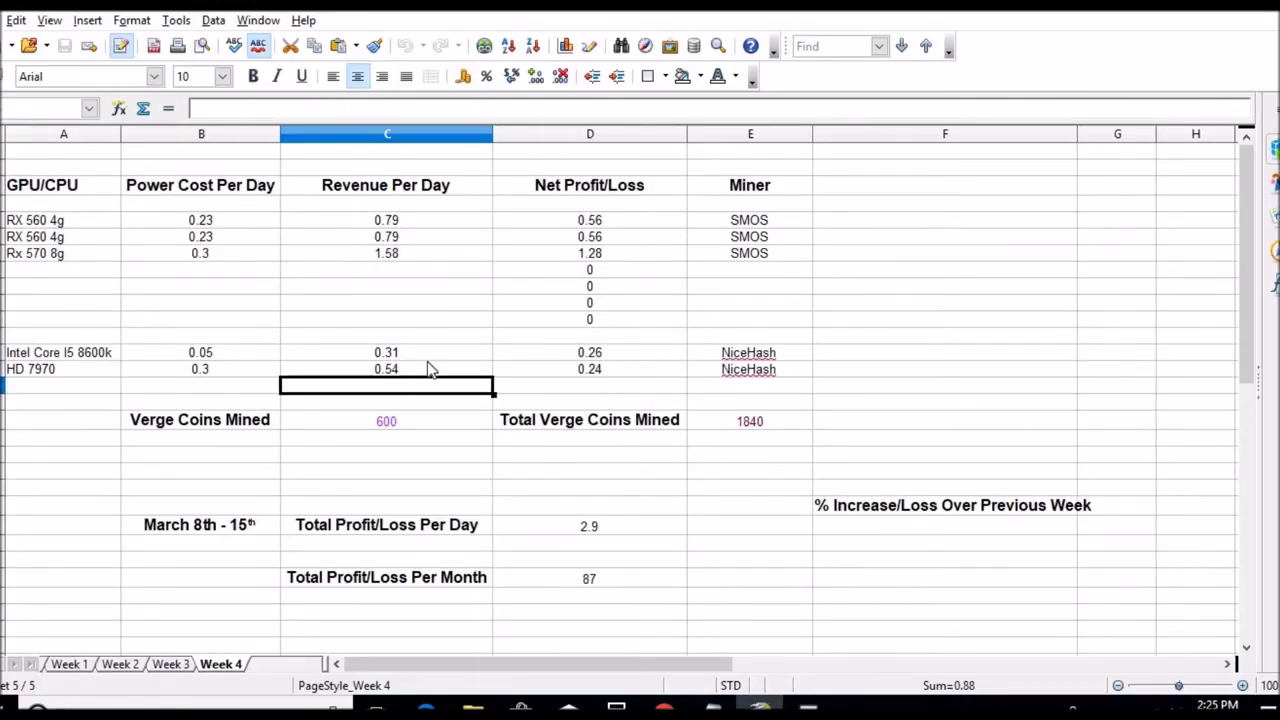
{"action": "left_click", "coordinate": [423, 357]}
{"action": "key", "text": "BackSpace"}
{"action": "type", "text": ".16"}
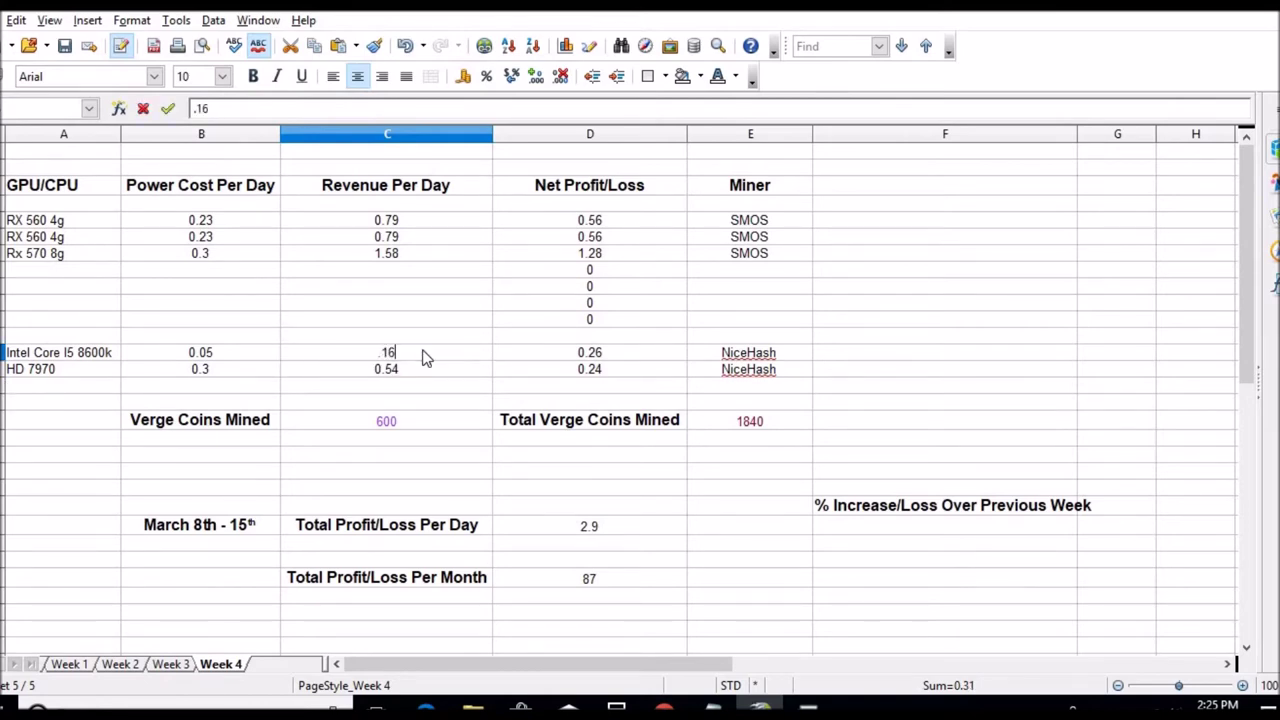
{"action": "key", "text": "Return"}
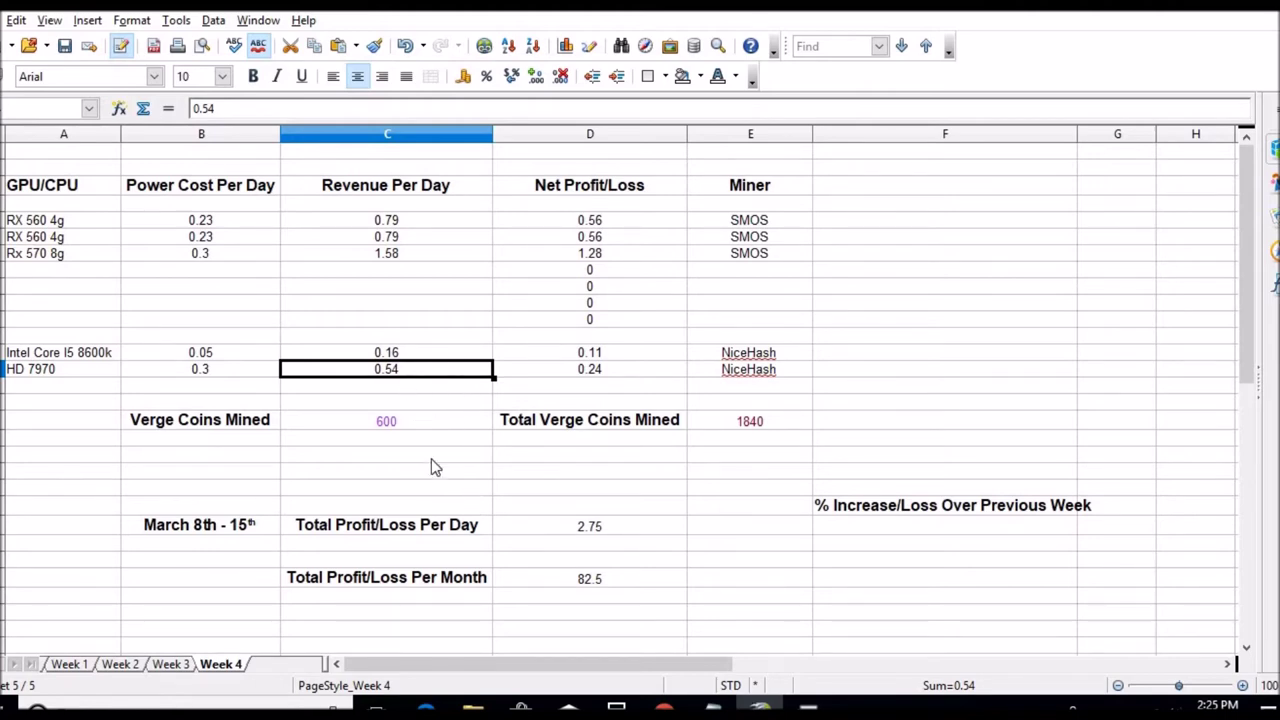
Open the Mining Pool Hub account balances in the browser to check the Verge-Scrypt wallet
{"action": "left_click", "coordinate": [760, 708]}
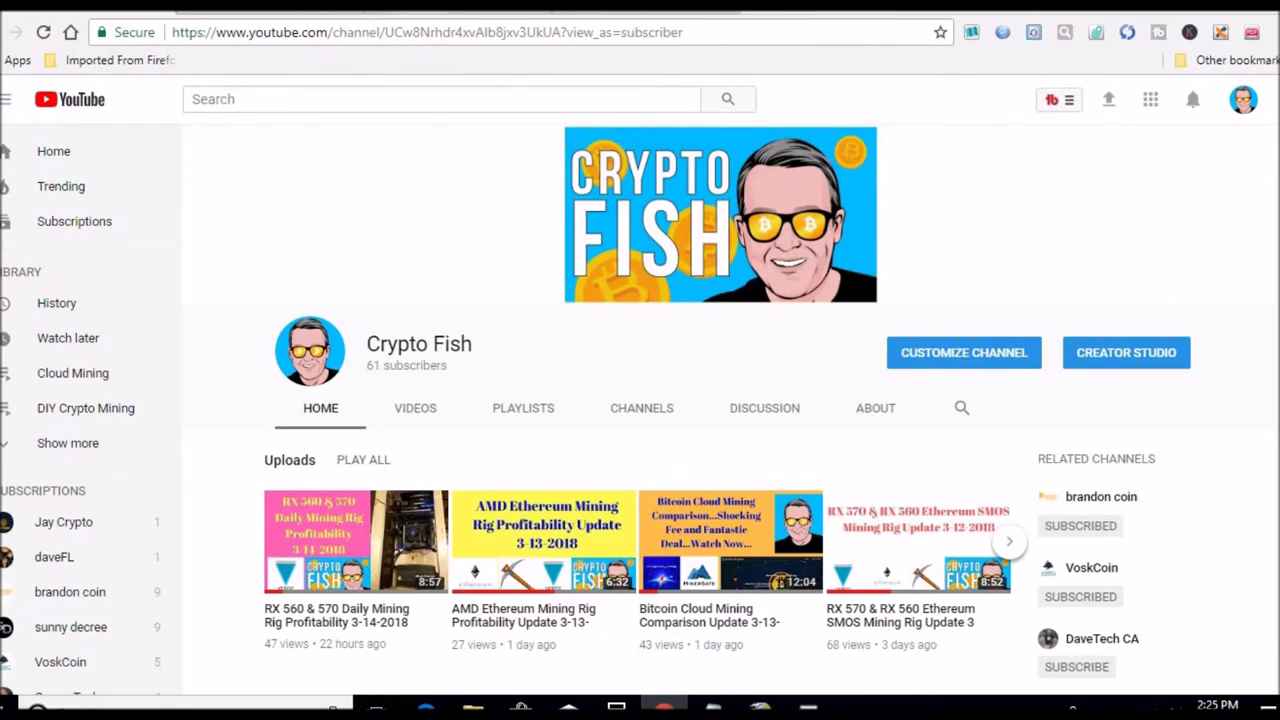
{"action": "key", "text": "ctrl+Tab"}
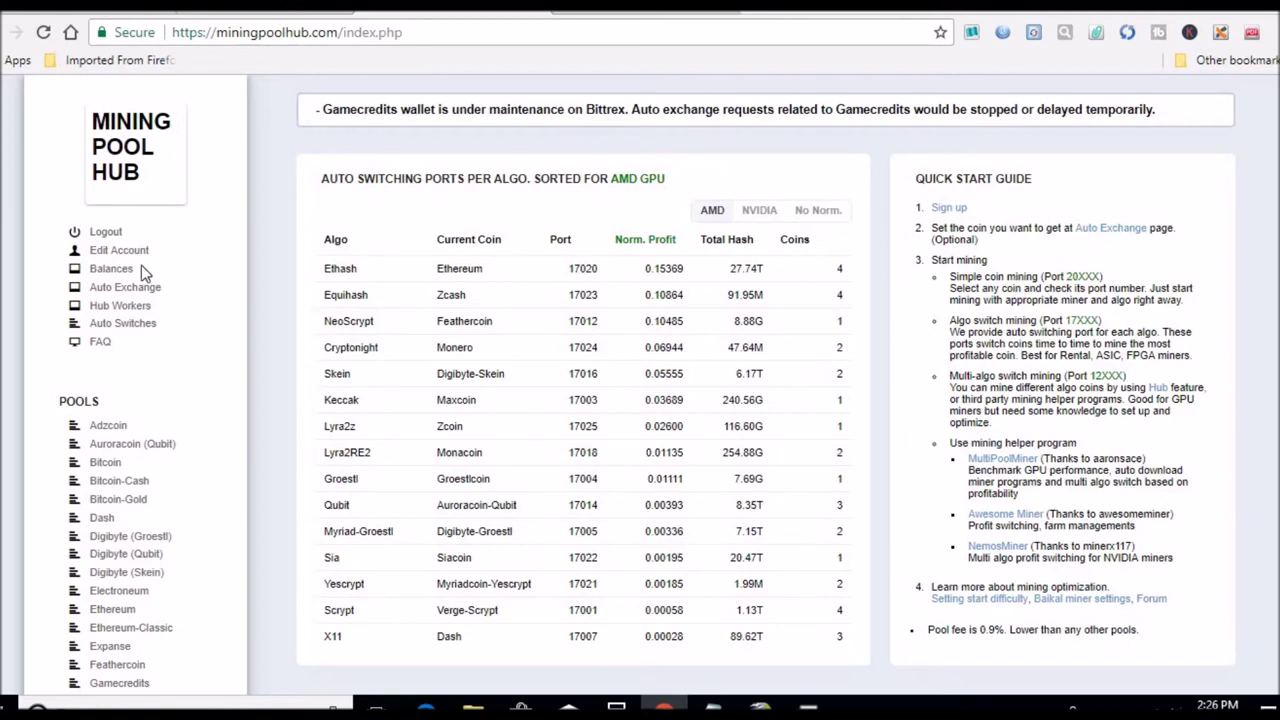
{"action": "left_click", "coordinate": [124, 270]}
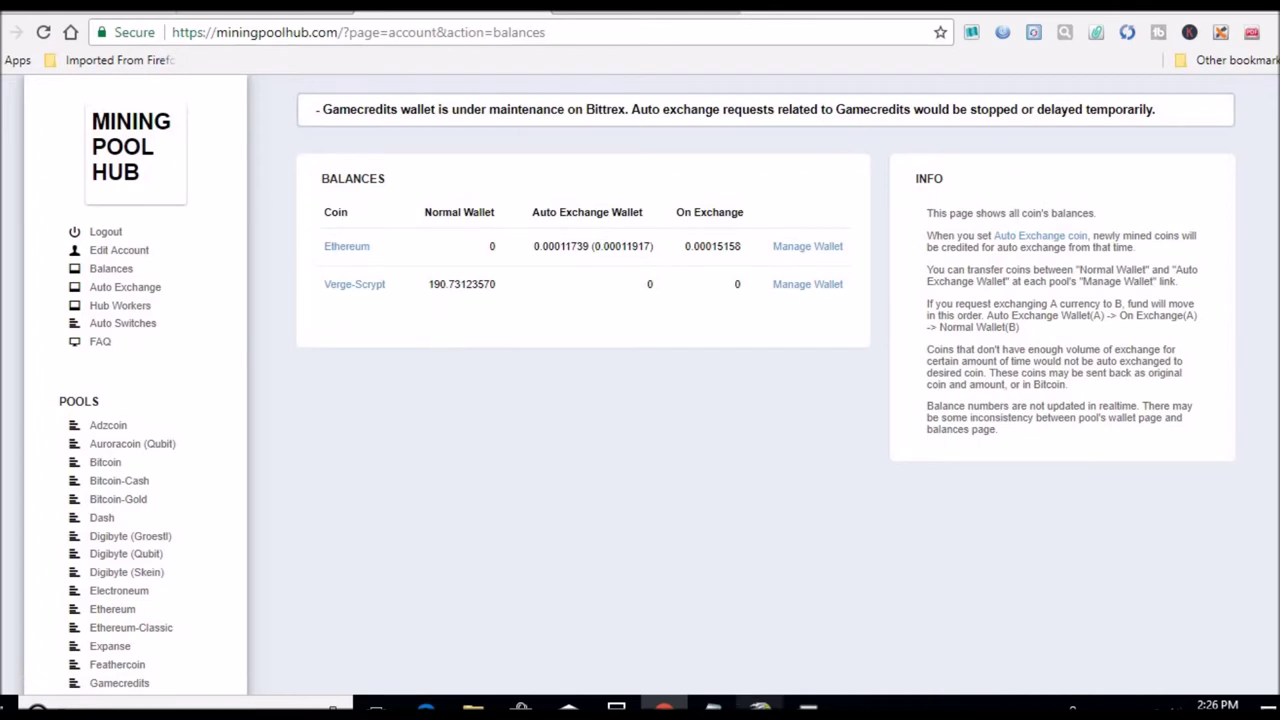
In the Week 4 sheet, set Verge Coins Mined to 690 and Total Verge Coins Mined to 1930
{"action": "left_click", "coordinate": [760, 708]}
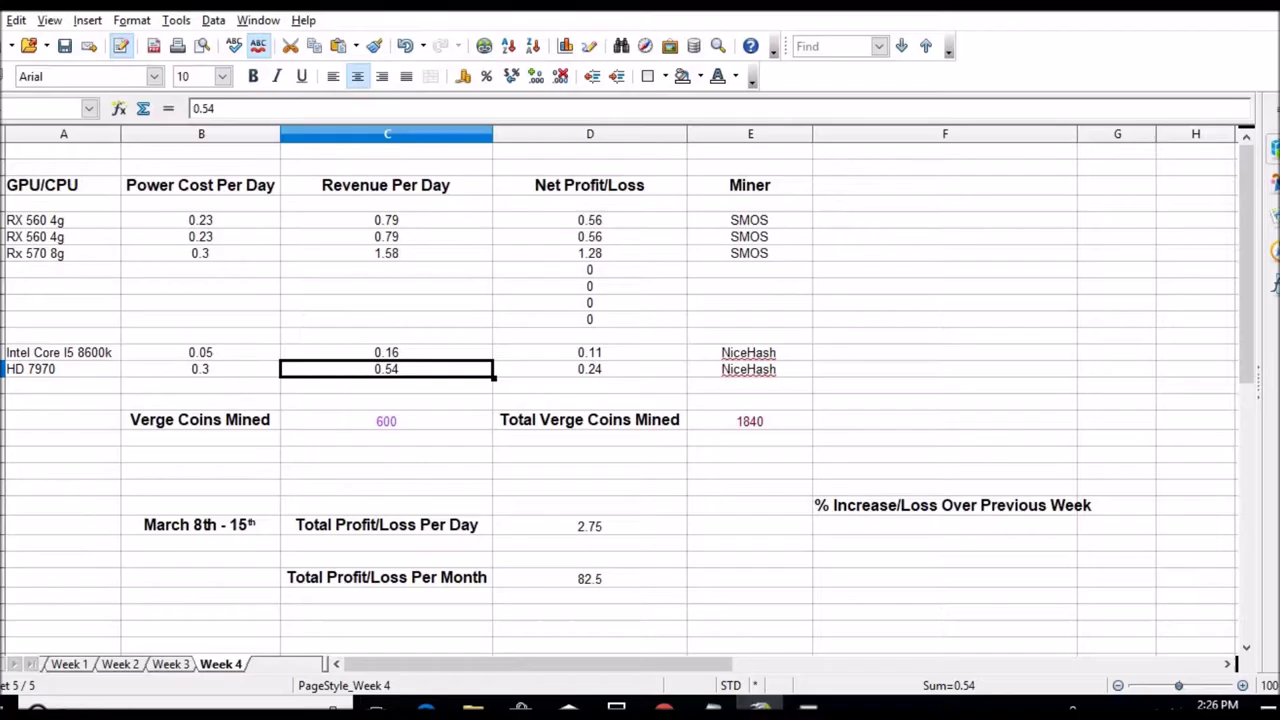
{"action": "left_click", "coordinate": [447, 424]}
{"action": "type", "text": "690"}
{"action": "key", "text": "Return"}
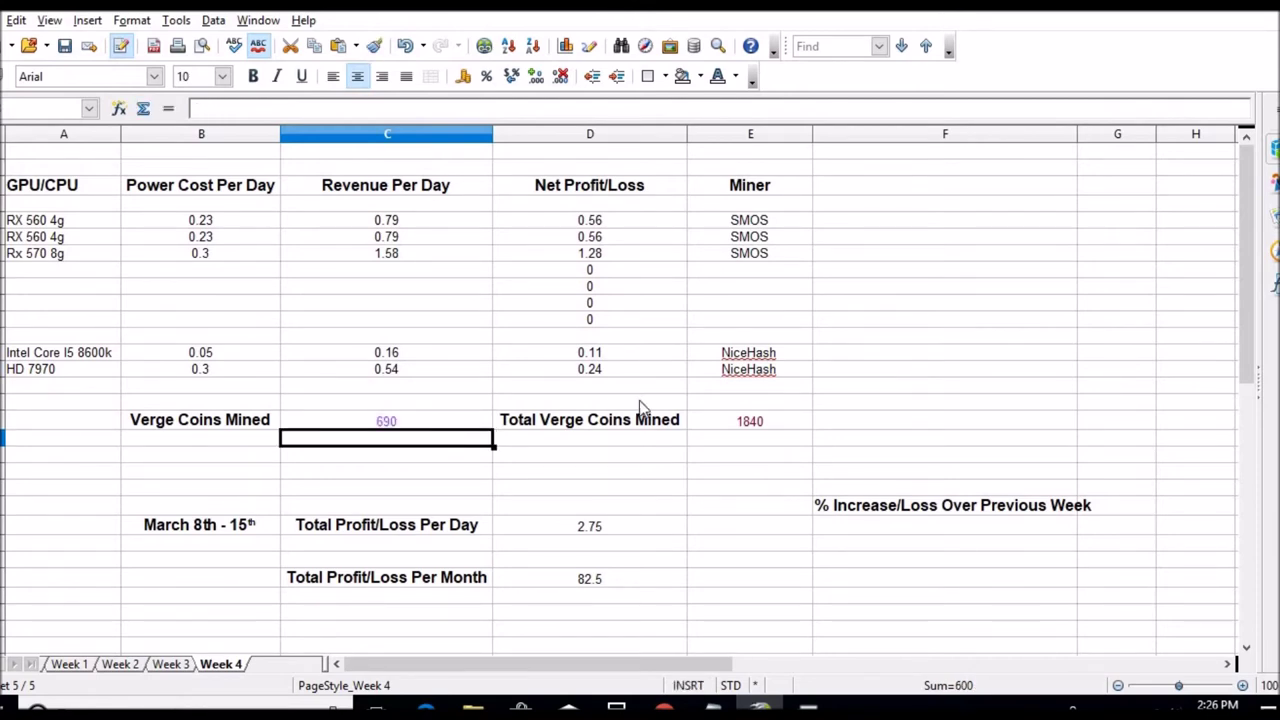
{"action": "left_click", "coordinate": [774, 428]}
{"action": "type", "text": "1930"}
{"action": "key", "text": "Return"}
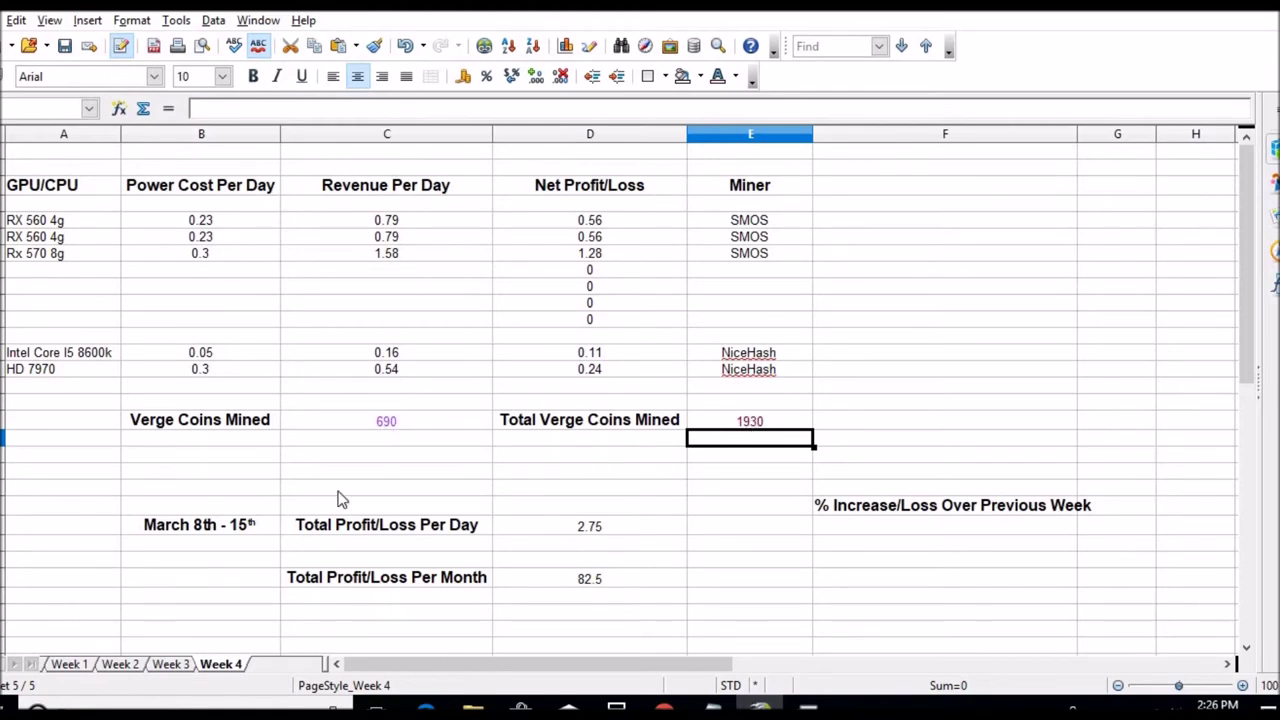
Check the Verge coins mined in the Week 3 sheet and return to the Week 4 sheet
{"action": "left_click", "coordinate": [170, 666]}
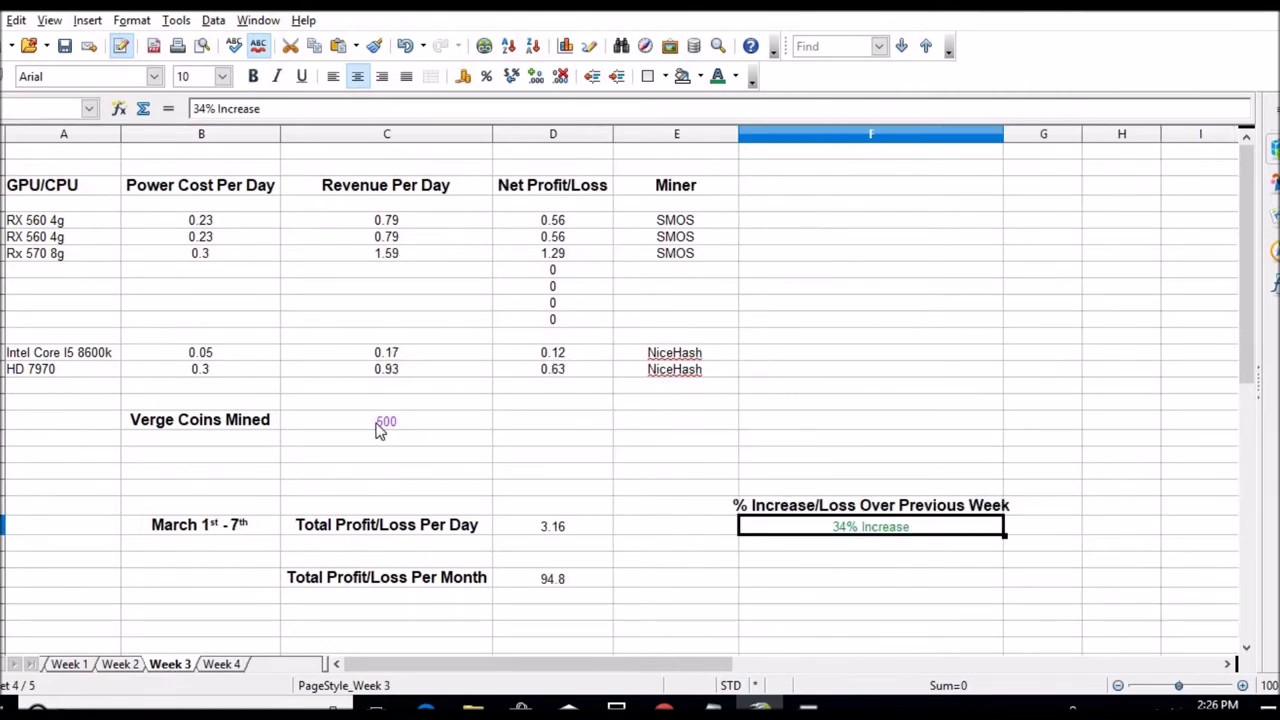
{"action": "left_click", "coordinate": [221, 665]}
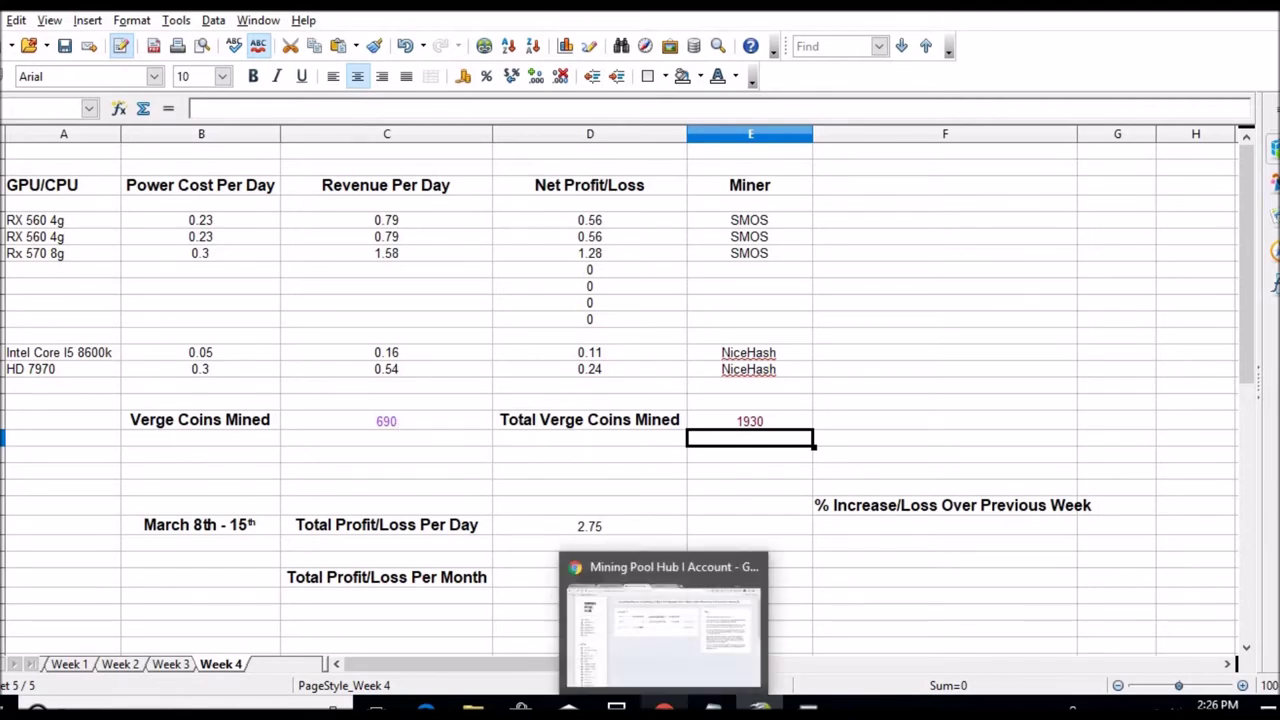
Switch to Mining Pool Hub in the browser and copy the last 24 hours' credits from the Ethereum pool dashboard
{"action": "left_click", "coordinate": [664, 708]}
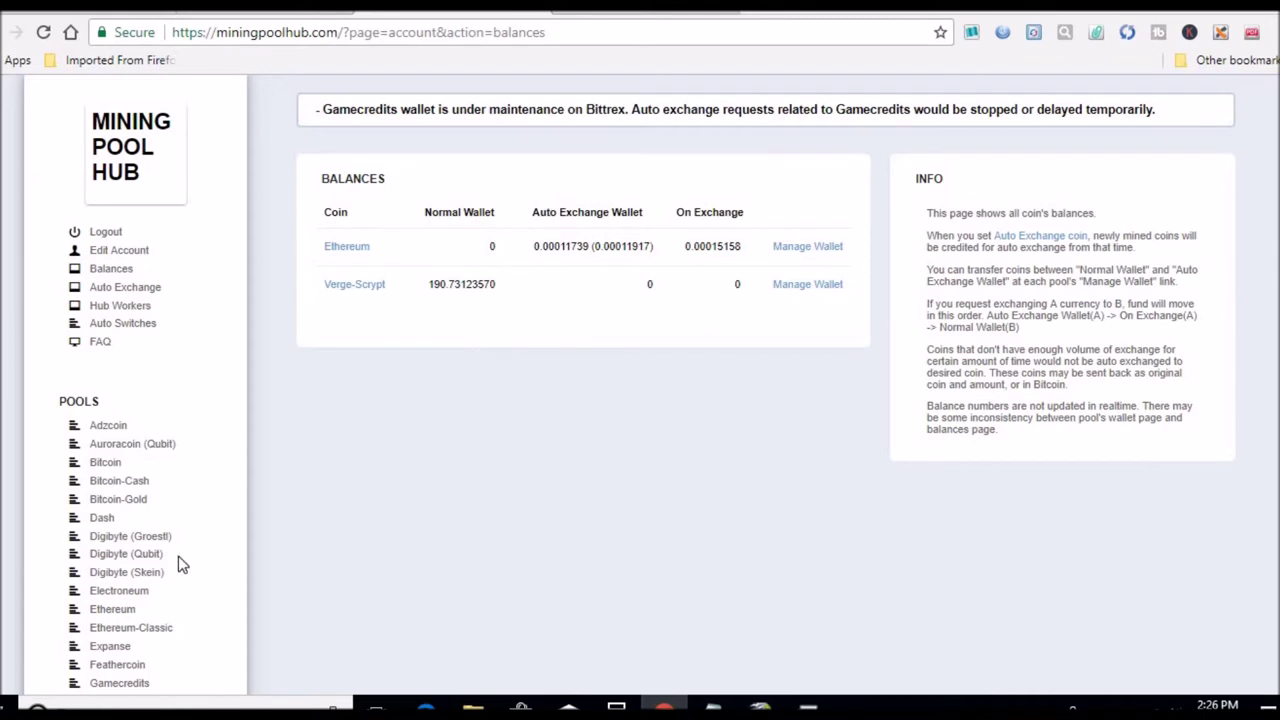
{"action": "left_click", "coordinate": [125, 612]}
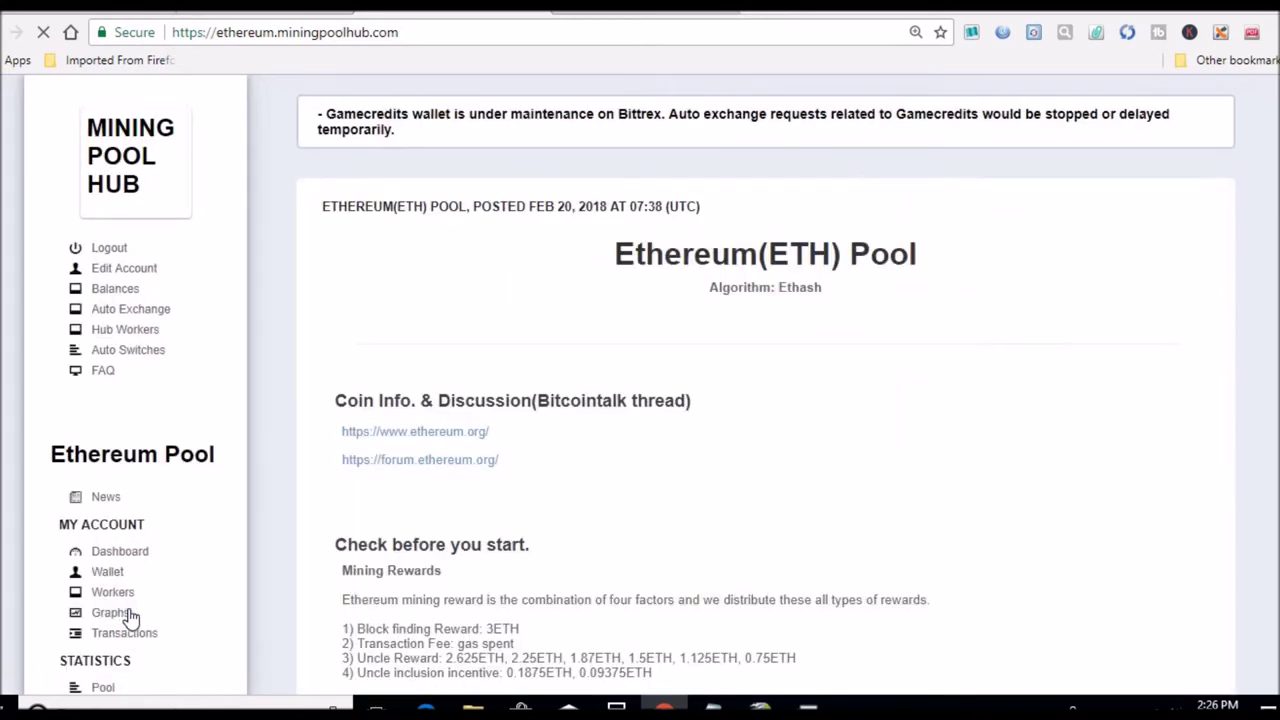
{"action": "left_click", "coordinate": [137, 556]}
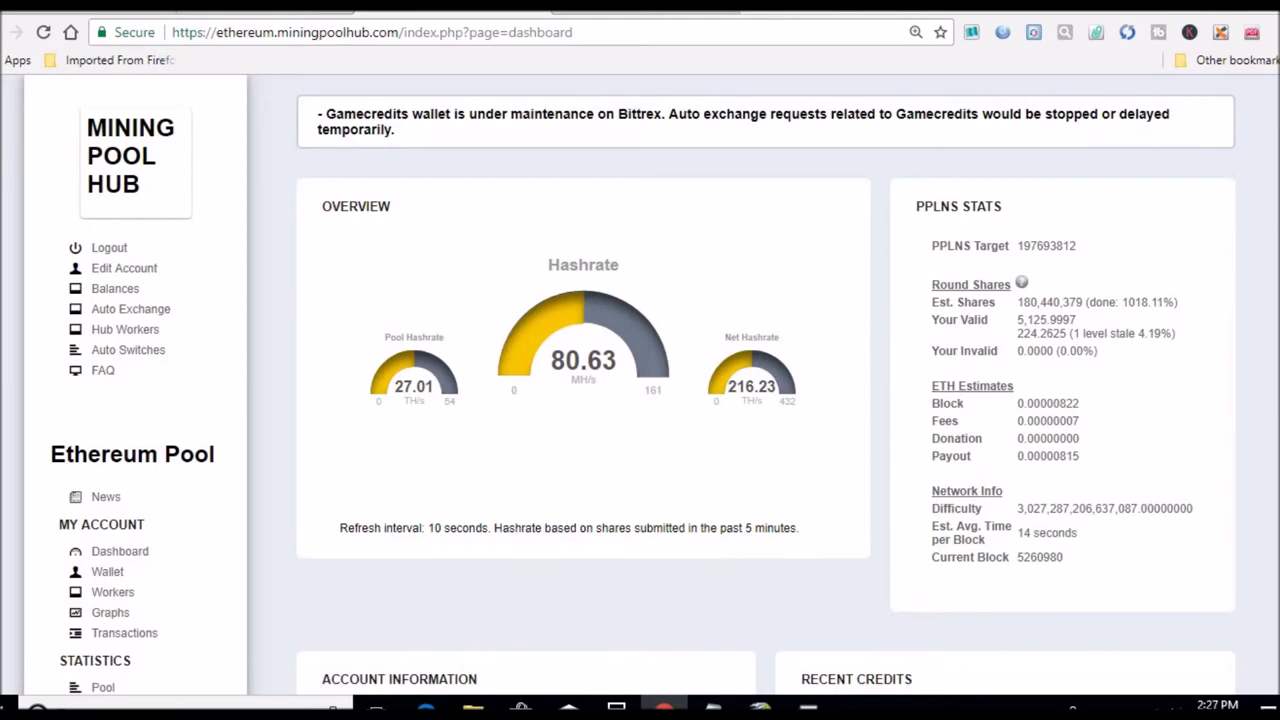
{"action": "scroll", "coordinate": [643, 384], "scroll_direction": "down", "scroll_amount": 4}
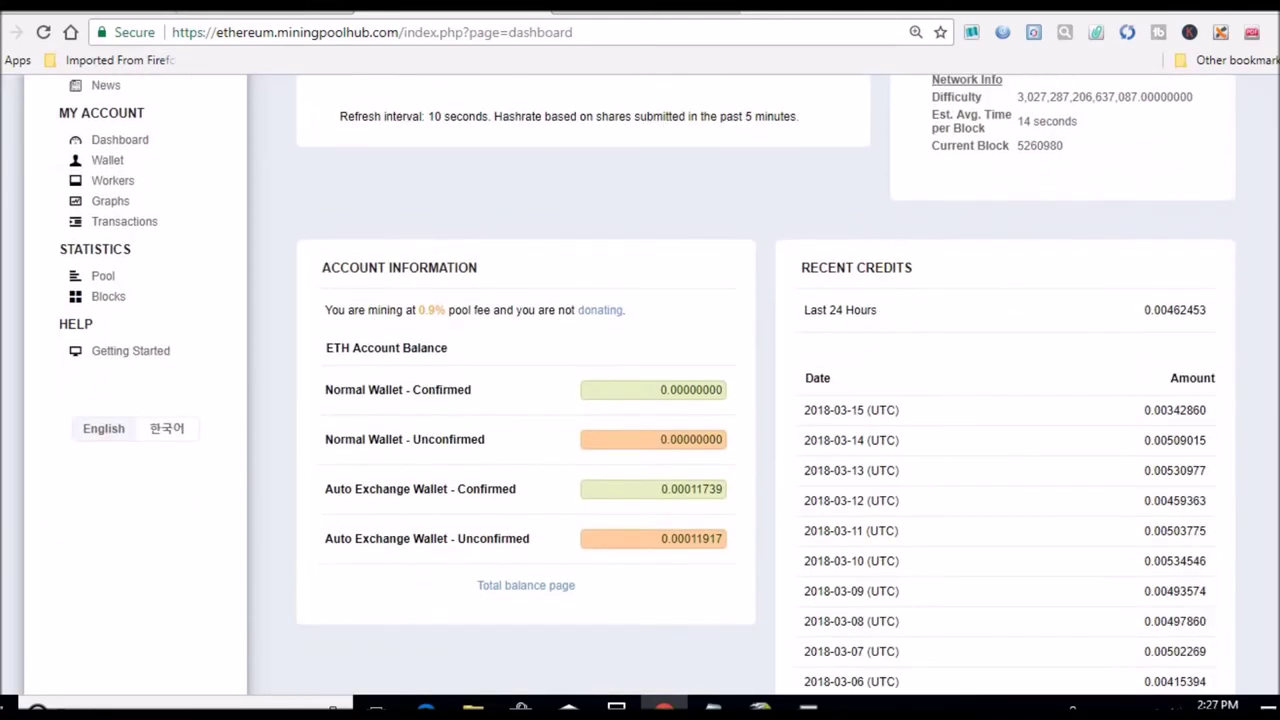
{"action": "left_click_drag", "start_coordinate": [1210, 310], "coordinate": [1155, 325]}
{"action": "left_click_drag", "start_coordinate": [1155, 325], "coordinate": [1149, 318]}
{"action": "key", "text": "ctrl+c"}
Open currencio.co/eth/usd/ in a new browser tab and convert .00462453 ETH to US dollars
{"action": "left_click", "coordinate": [705, 13]}
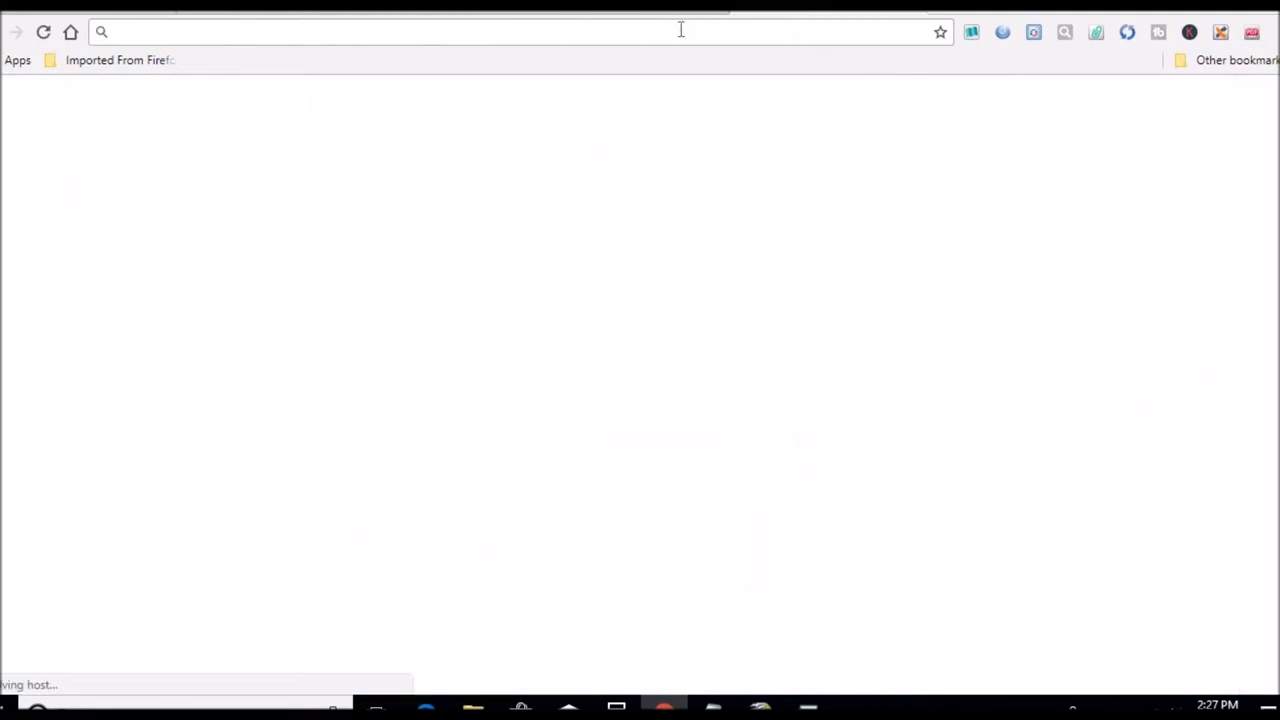
{"action": "type", "text": "currencio.co/eth/usd/"}
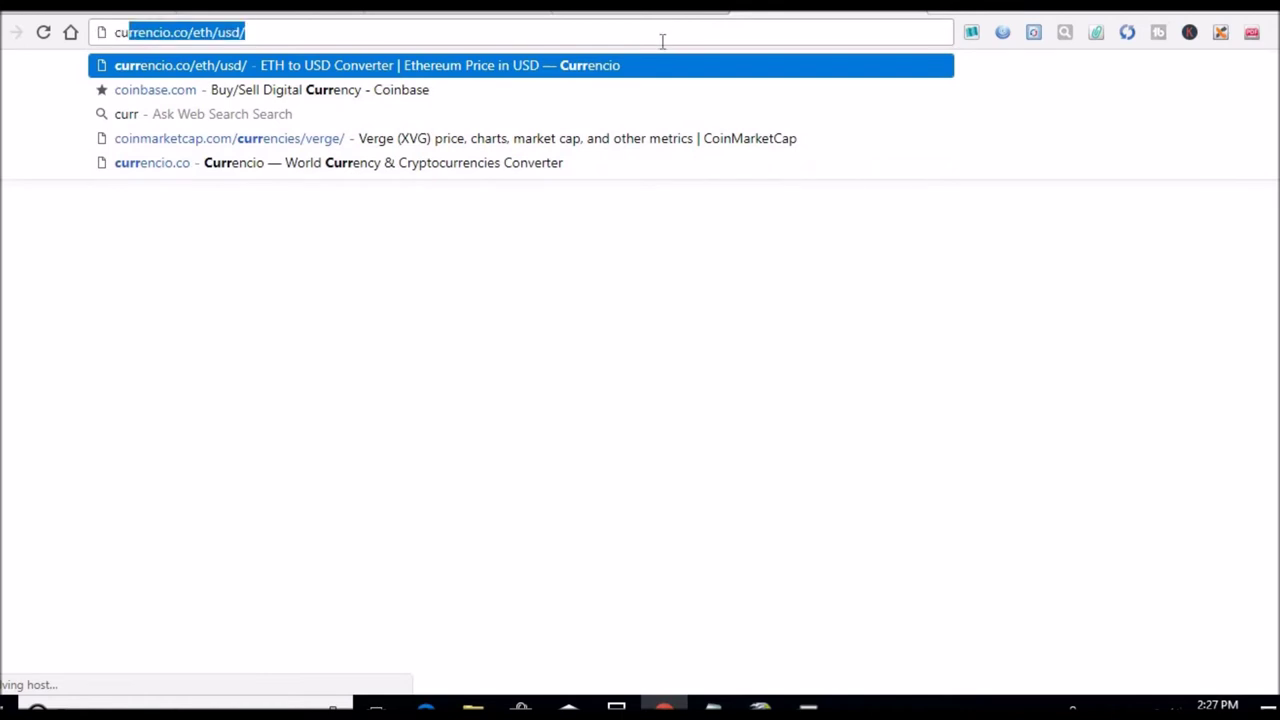
{"action": "key", "text": "Return"}
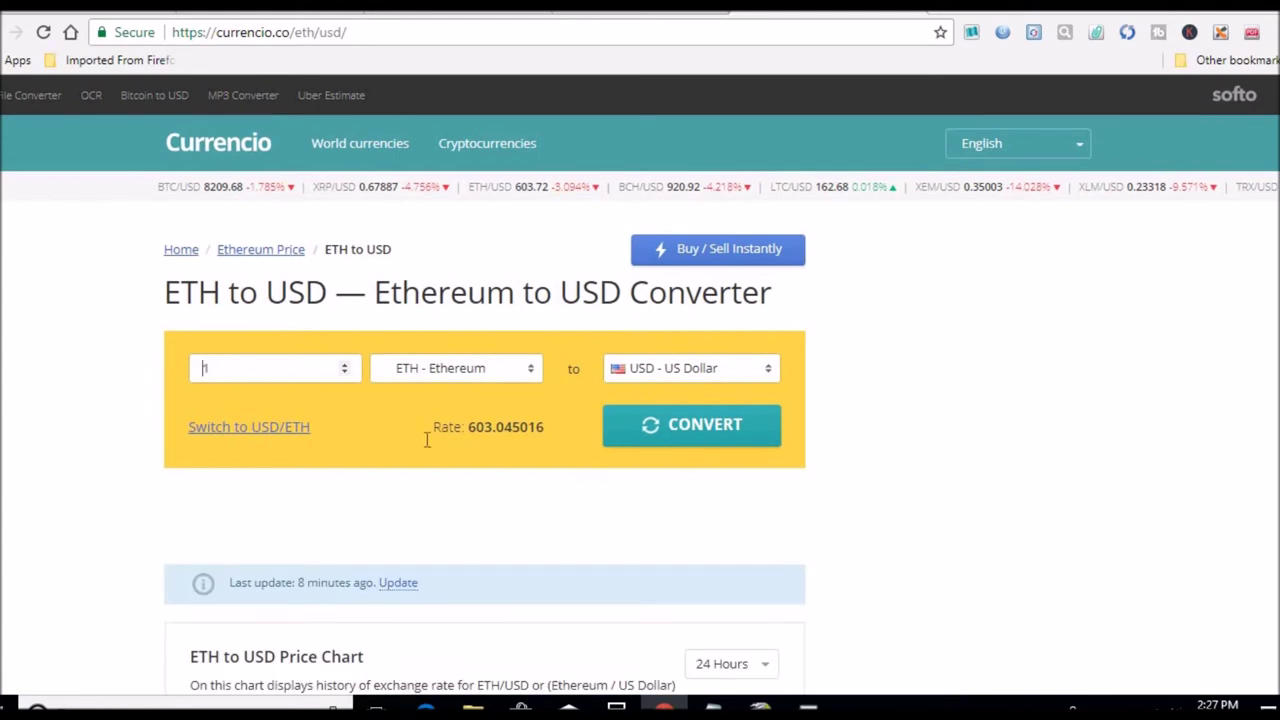
{"action": "key", "text": "ctrl+v"}
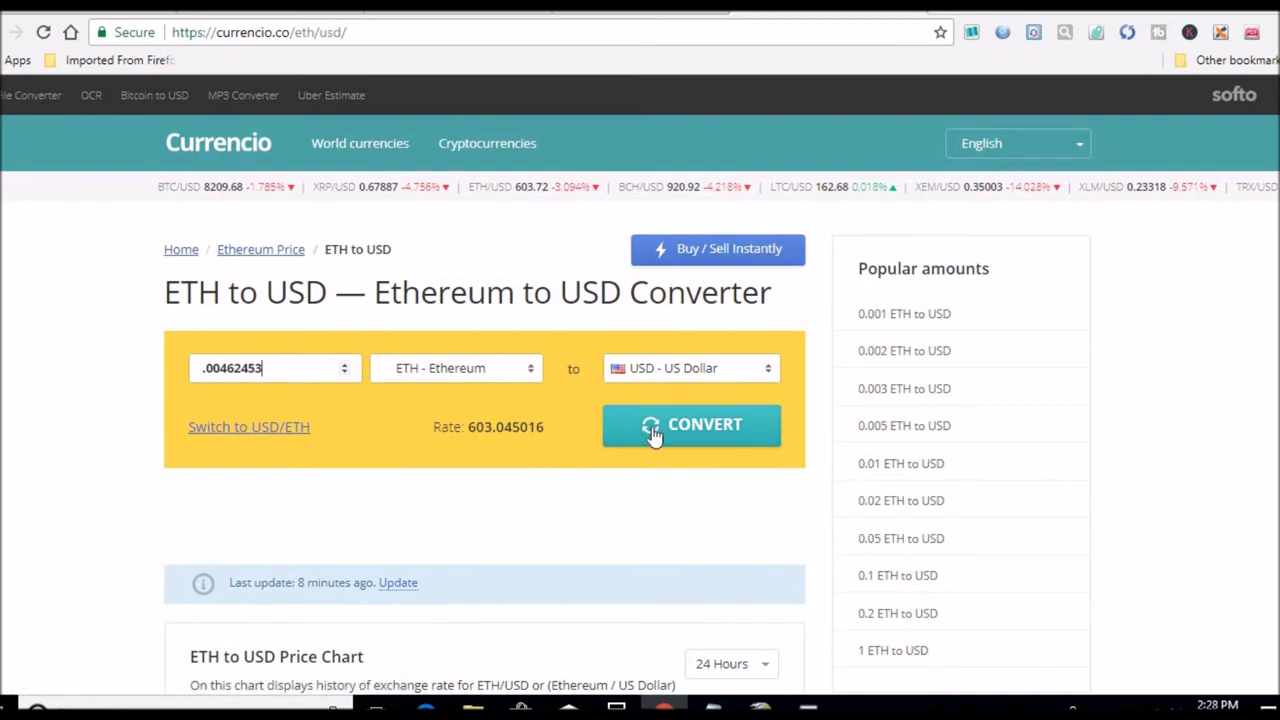
{"action": "left_click", "coordinate": [652, 435]}
{"action": "left_click", "coordinate": [712, 428]}
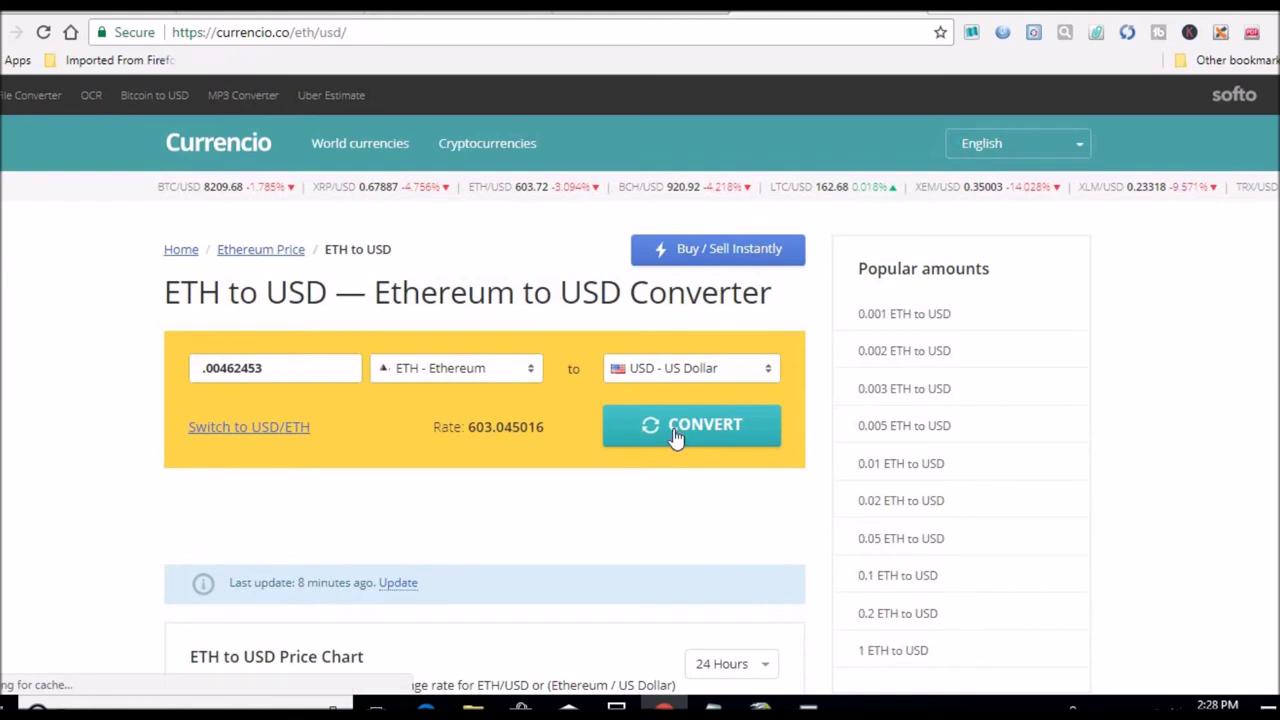
{"action": "left_click", "coordinate": [675, 437]}
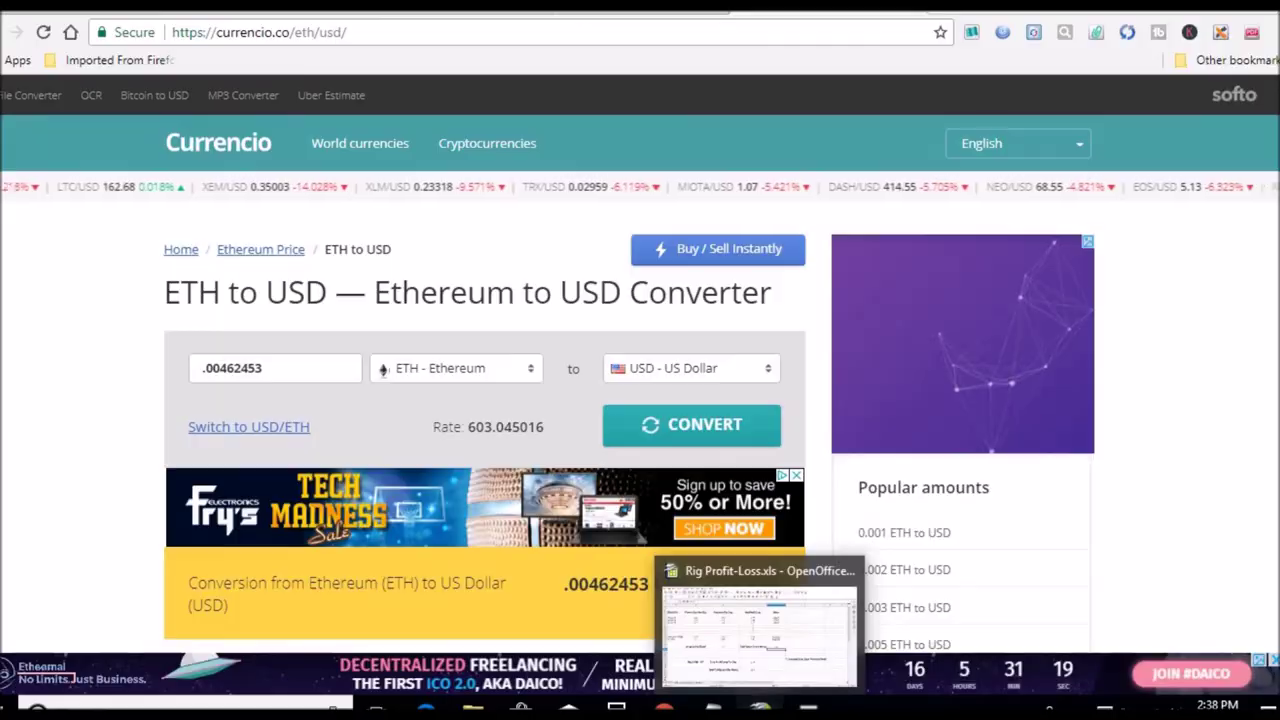
Return to the Rig Profit-Loss spreadsheet and divide 2.79 by 2 in Calculator
{"action": "left_click", "coordinate": [760, 708]}
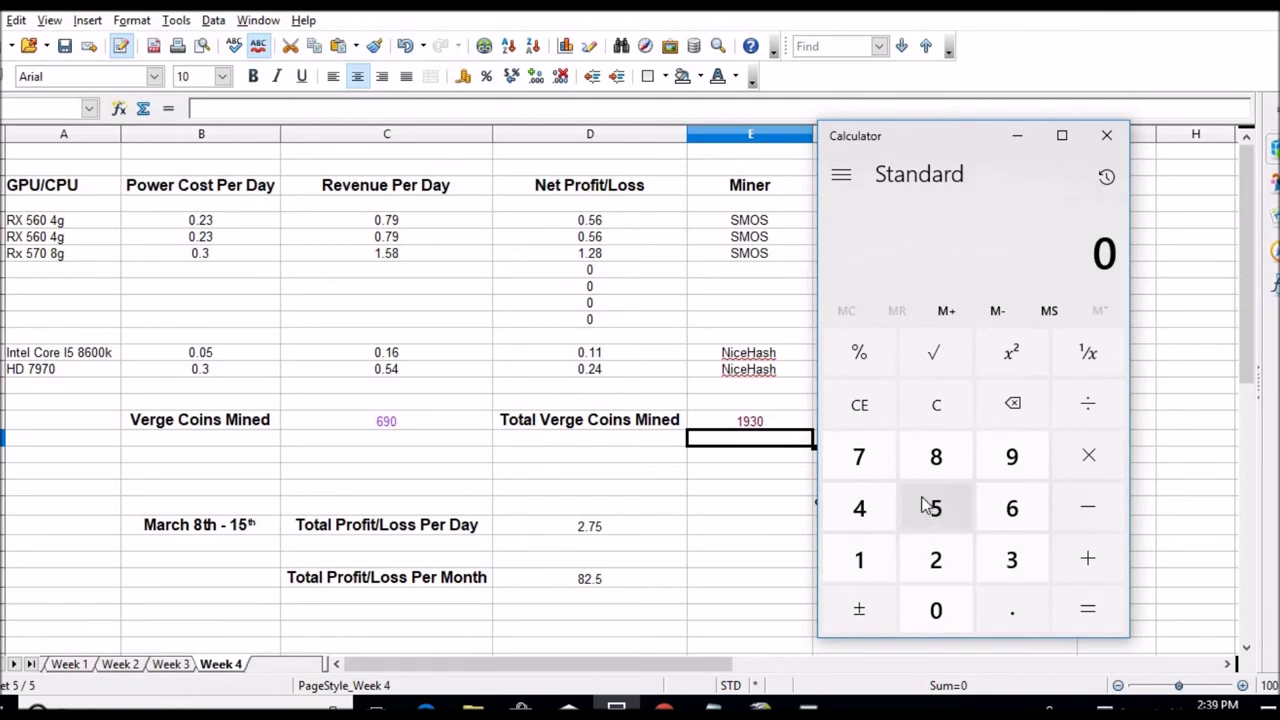
{"action": "left_click", "coordinate": [952, 568]}
{"action": "left_click", "coordinate": [1007, 613]}
{"action": "left_click", "coordinate": [893, 461]}
{"action": "left_click", "coordinate": [1006, 470]}
{"action": "left_click", "coordinate": [1088, 404]}
{"action": "left_click", "coordinate": [945, 565]}
{"action": "left_click", "coordinate": [1067, 609]}
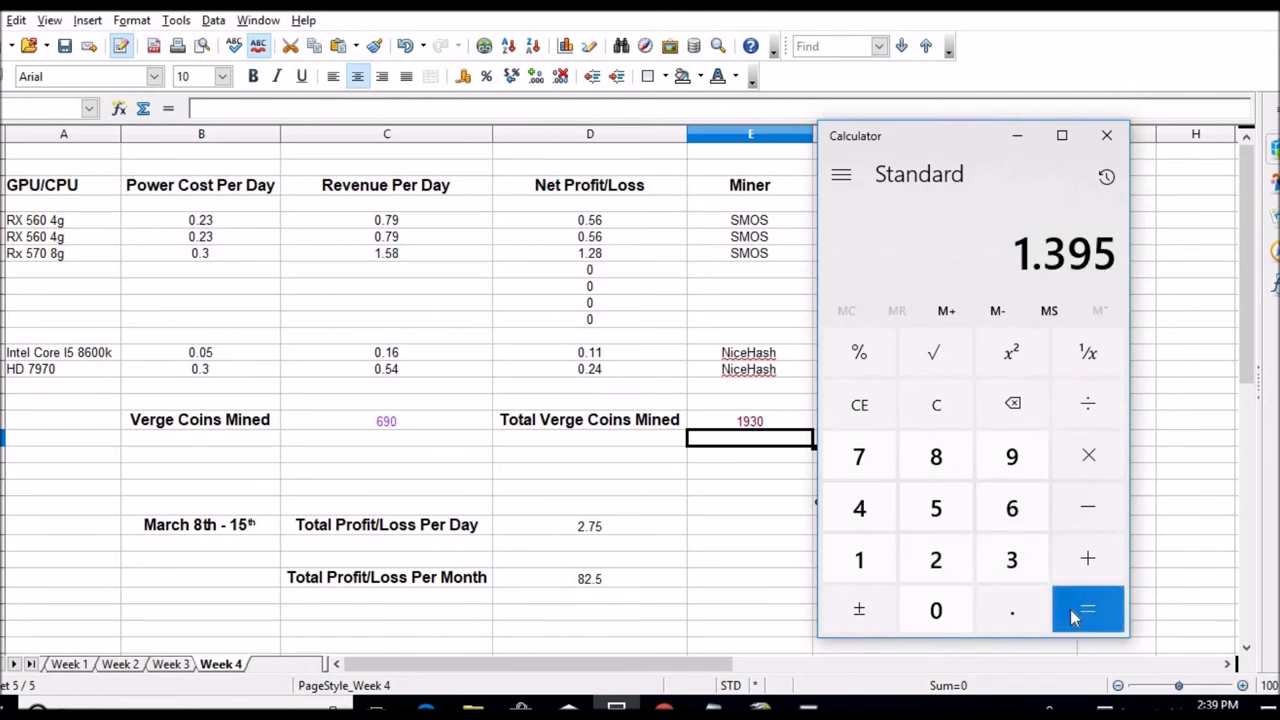
In the Week 4 sheet, set the Rx 570 8g's Revenue Per Day to 1.39
{"action": "left_click", "coordinate": [428, 264]}
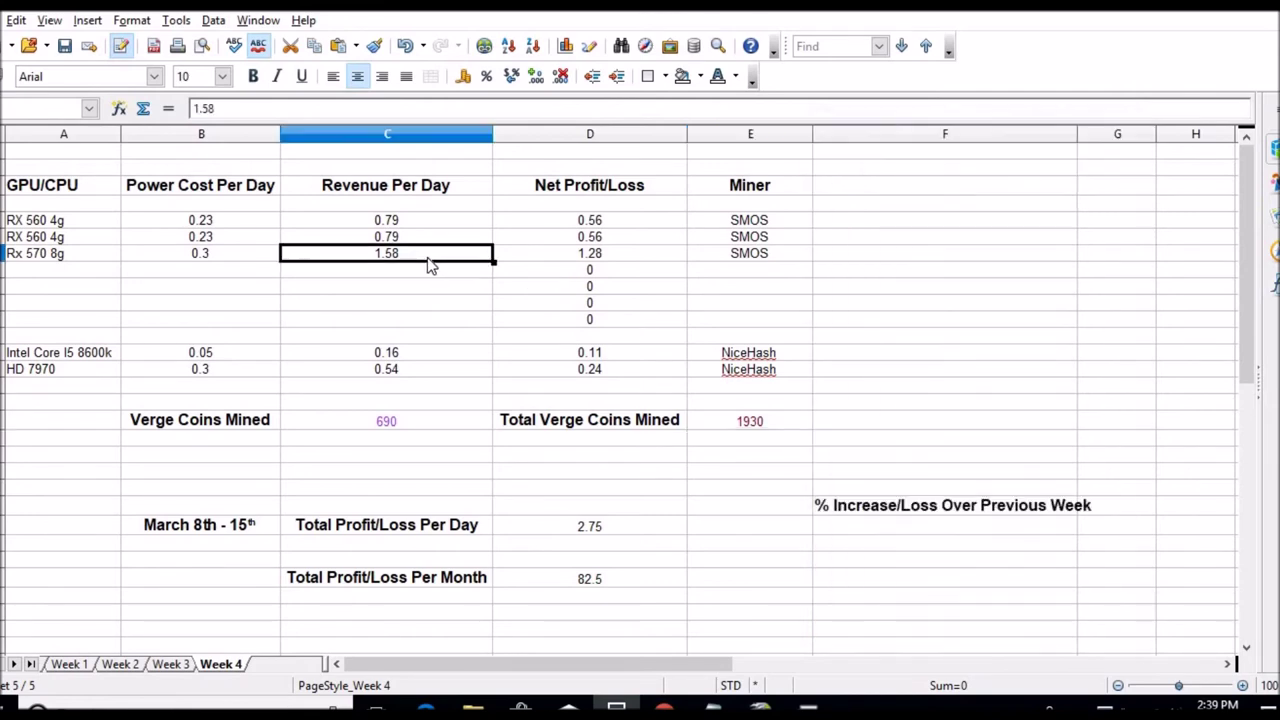
{"action": "type", "text": "1.39"}
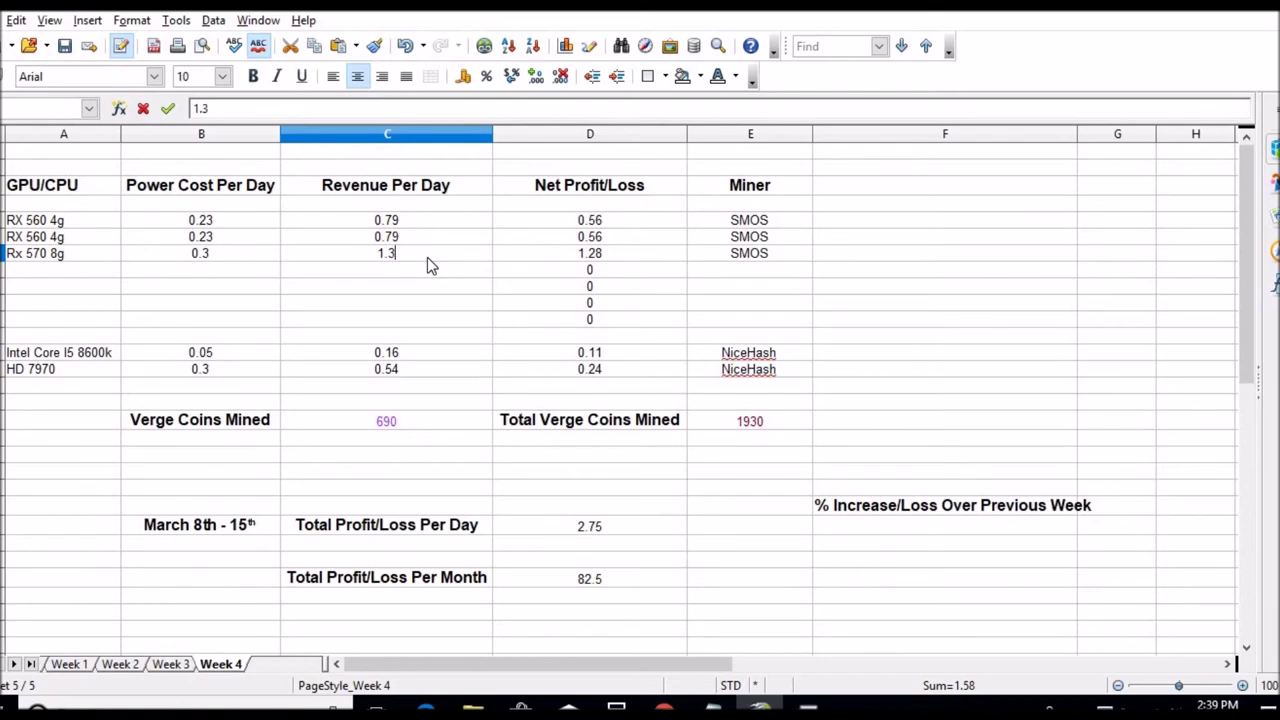
{"action": "key", "text": "Return"}
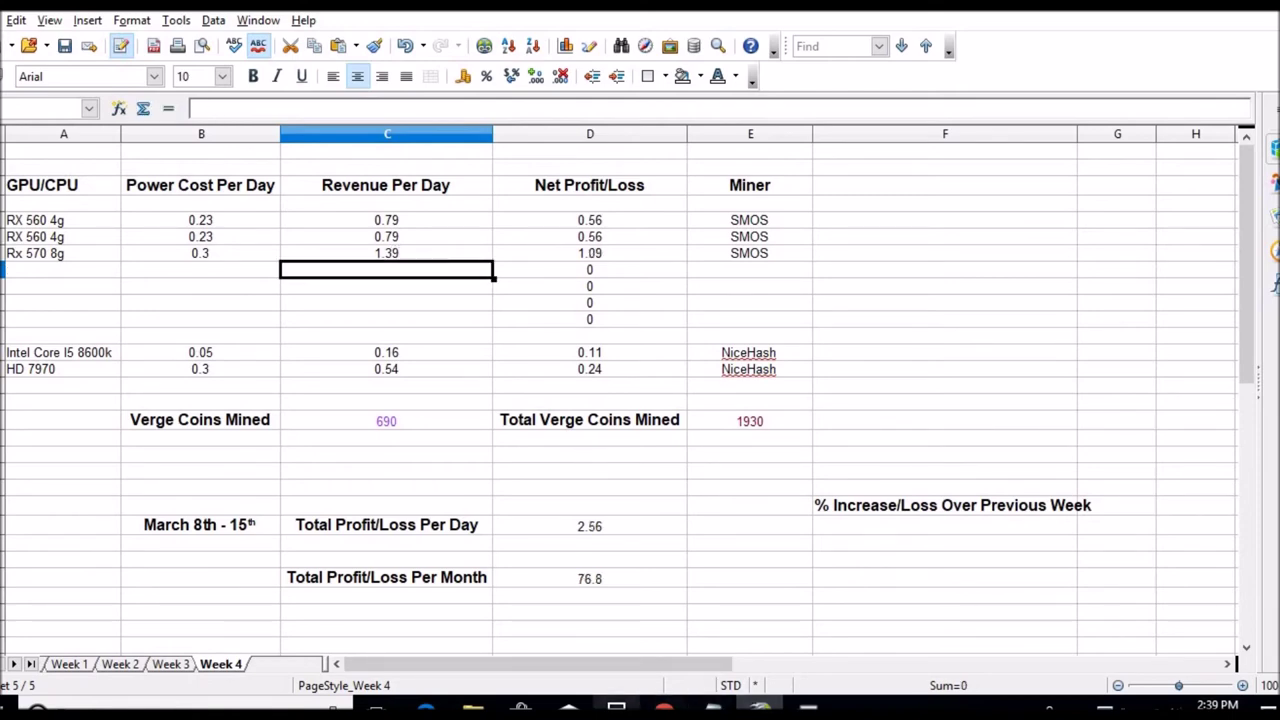
In Calculator, divide 1.395 by 2 to get the daily revenue of each RX 560 4g
{"action": "left_click", "coordinate": [616, 708]}
{"action": "left_click", "coordinate": [1096, 405]}
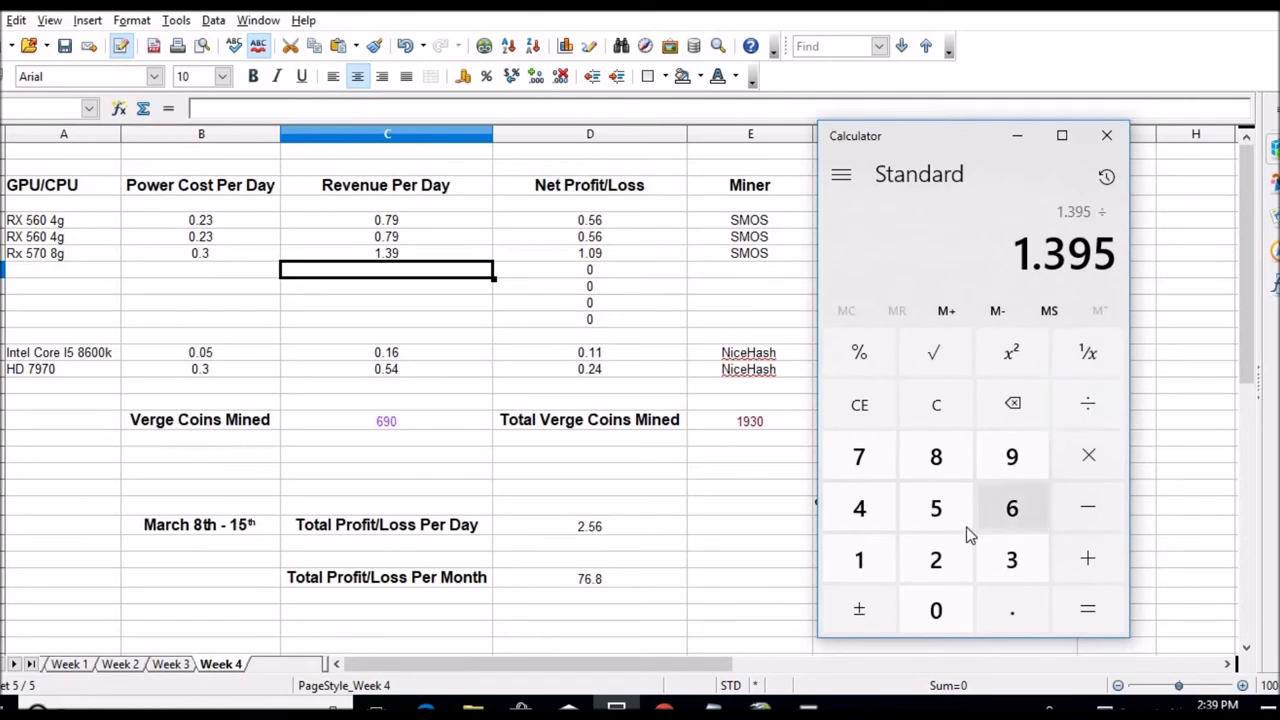
{"action": "left_click", "coordinate": [940, 556]}
{"action": "left_click", "coordinate": [1098, 611]}
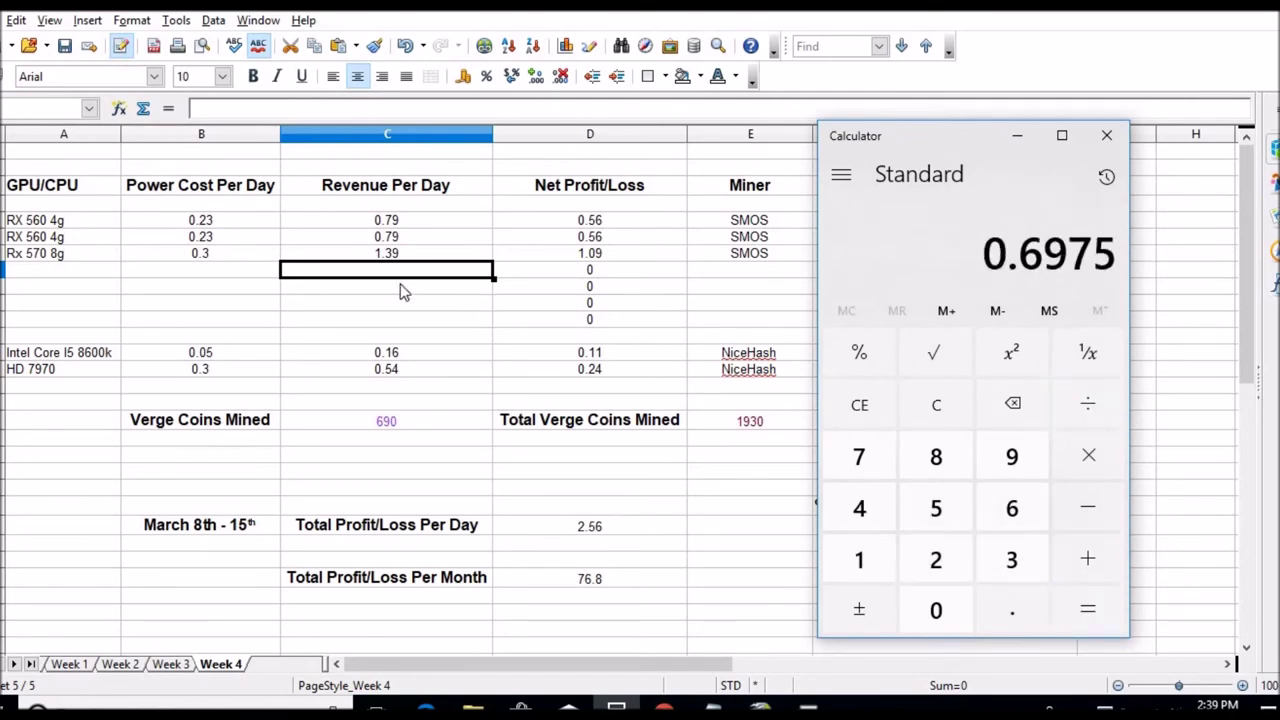
In the Week 4 sheet, set the Revenue Per Day of both RX 560 4g cards to .70
{"action": "left_click", "coordinate": [403, 222]}
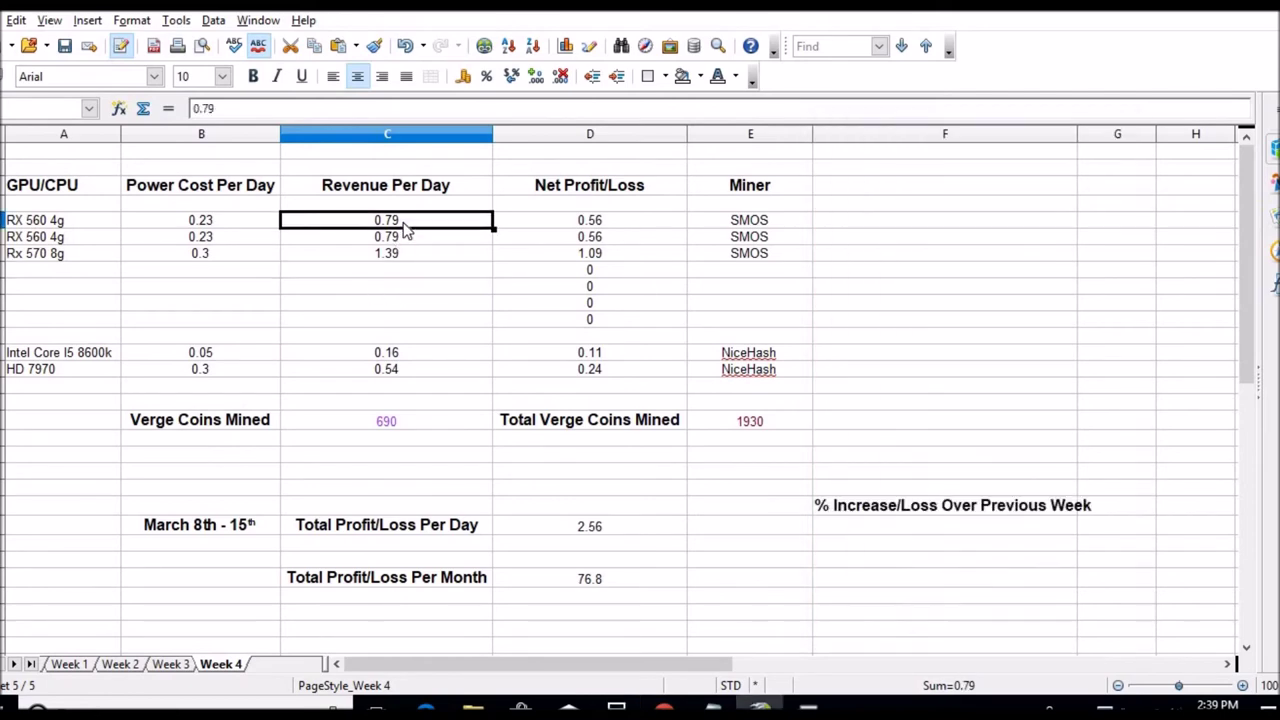
{"action": "key", "text": "BackSpace"}
{"action": "type", "text": ".70"}
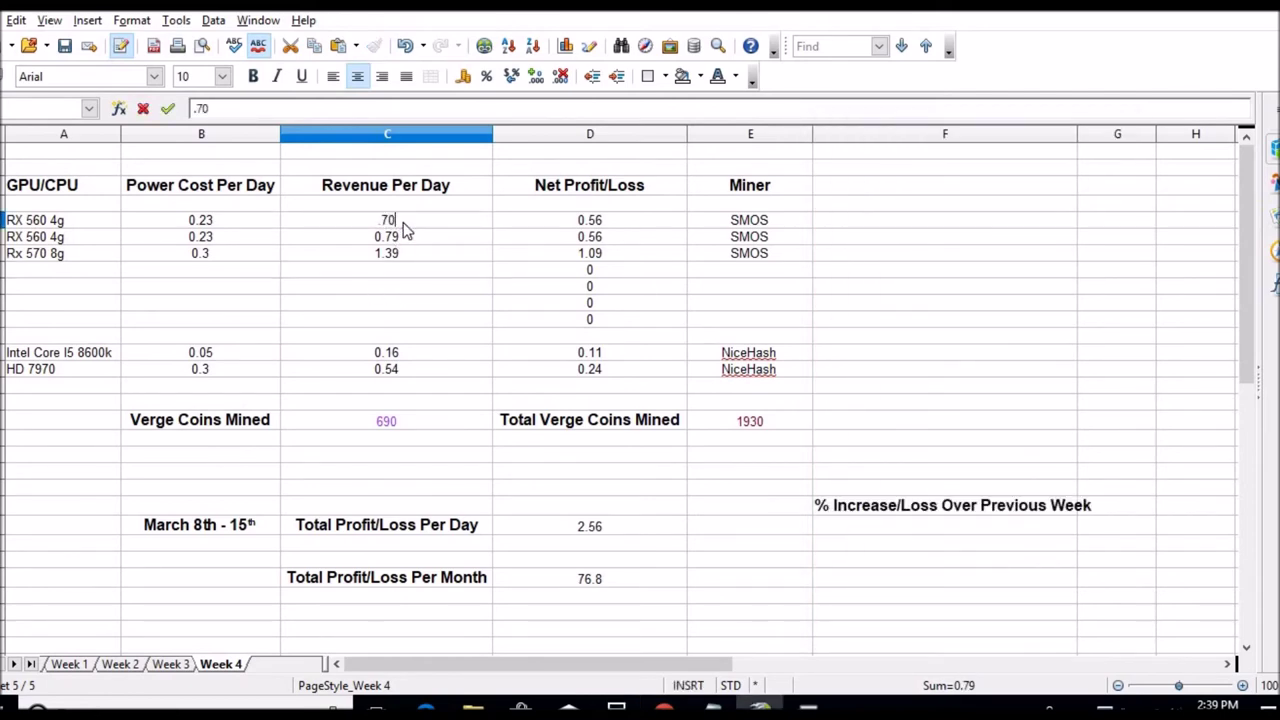
{"action": "type", "text": ".70"}
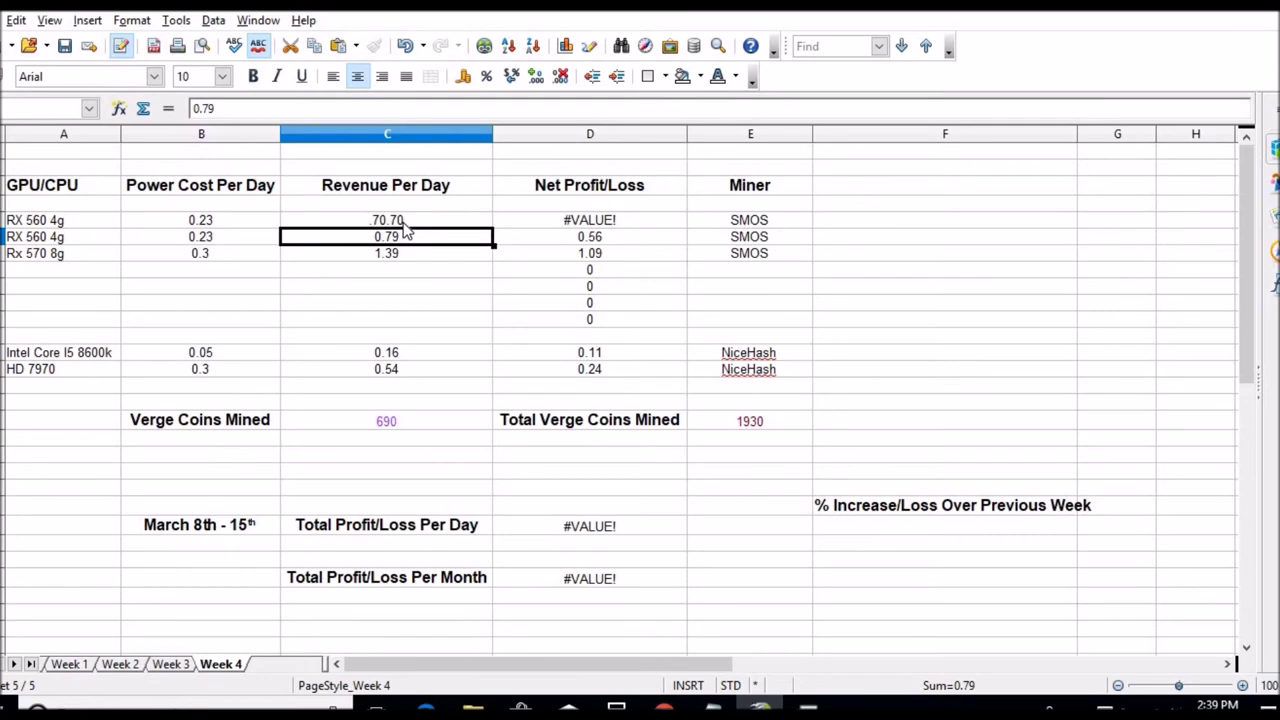
{"action": "left_click", "coordinate": [405, 225]}
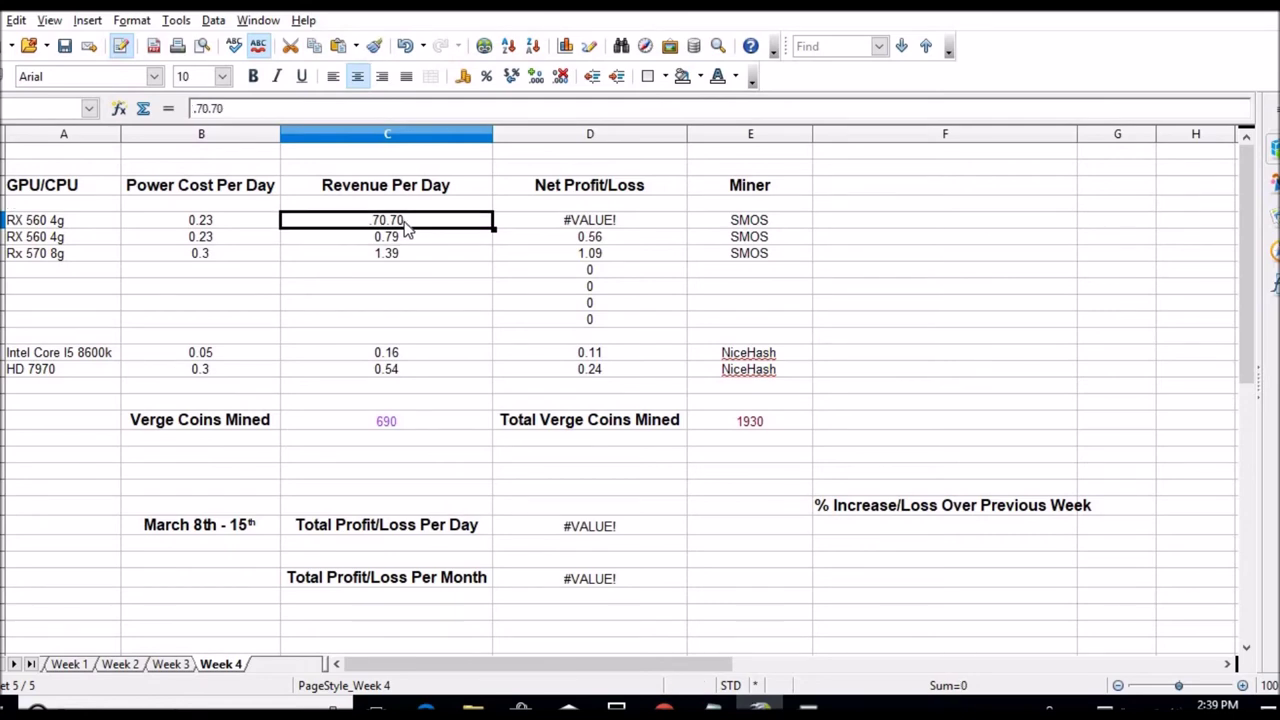
{"action": "left_click", "coordinate": [317, 107]}
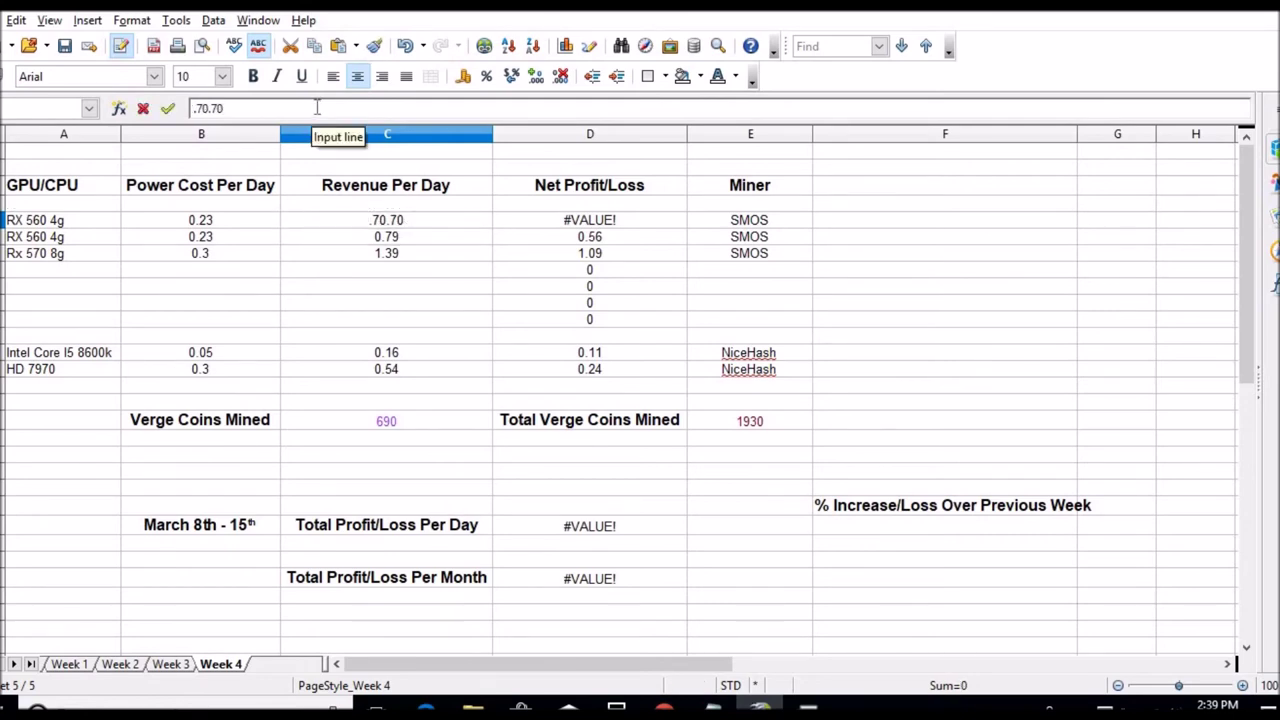
{"action": "key", "text": "BackSpace"}
{"action": "key", "text": "BackSpace"}
{"action": "key", "text": "BackSpace"}
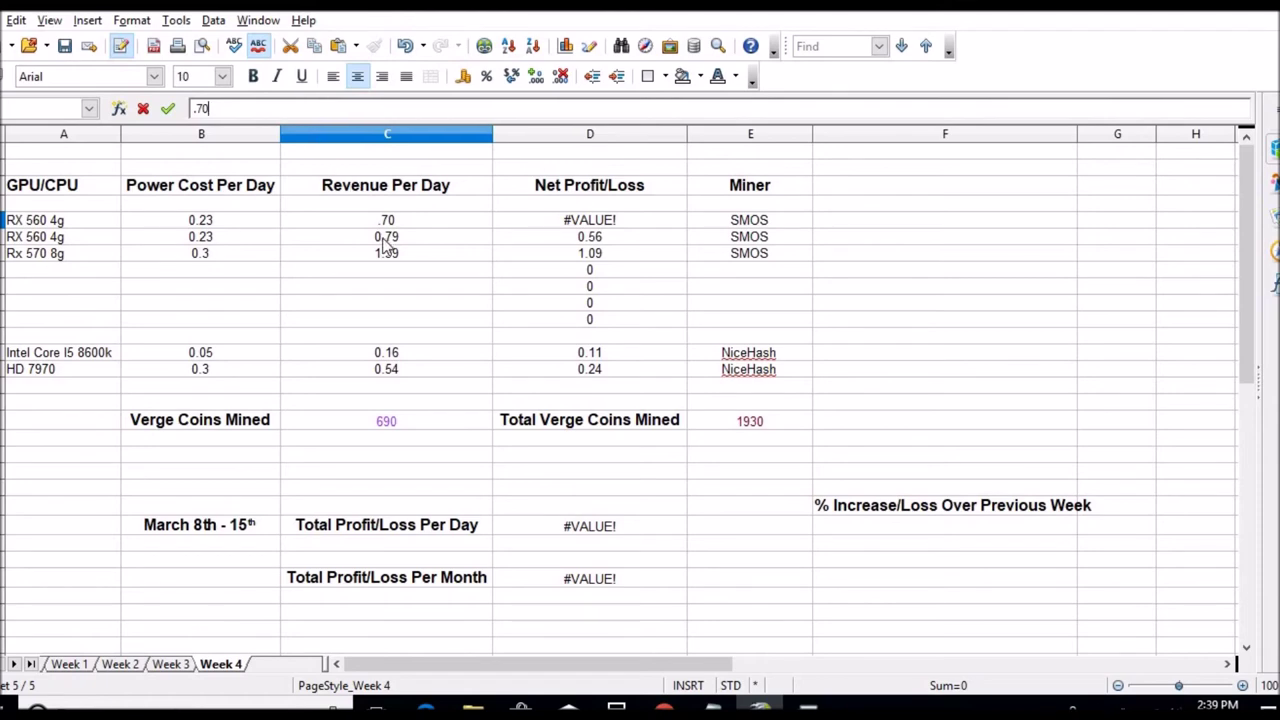
{"action": "key", "text": "Return"}
{"action": "type", "text": ".70"}
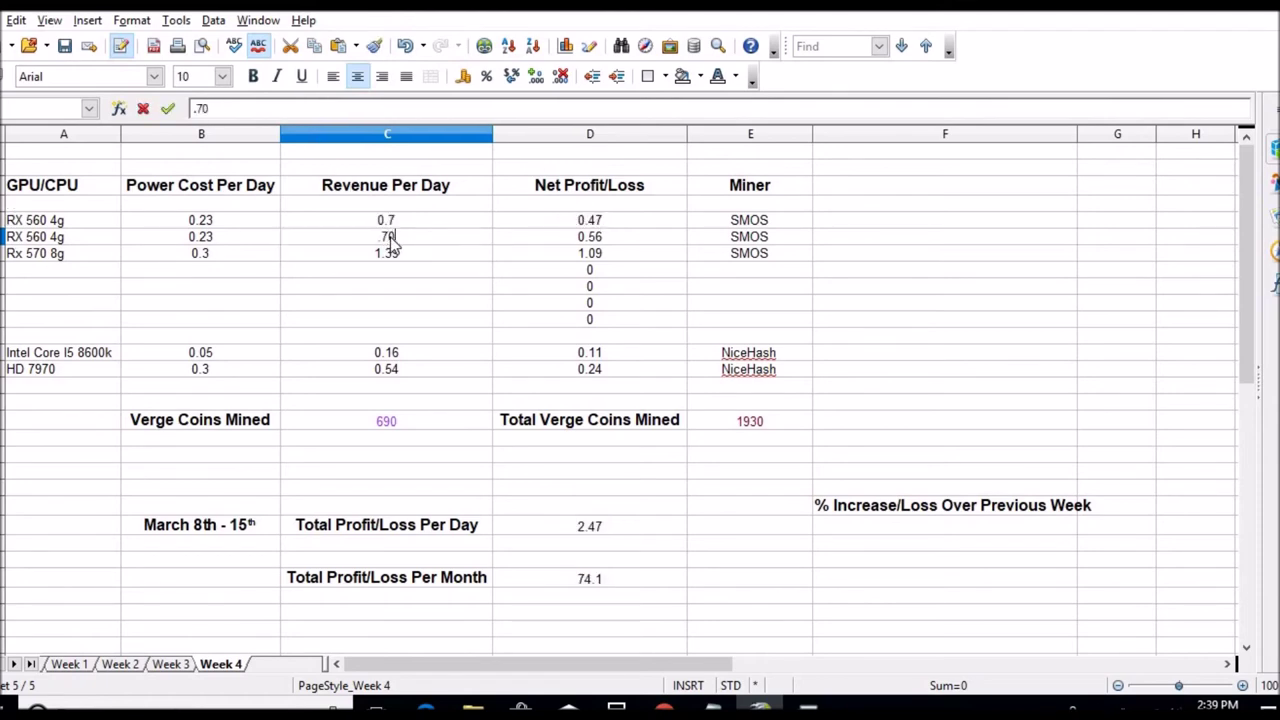
{"action": "key", "text": "Return"}
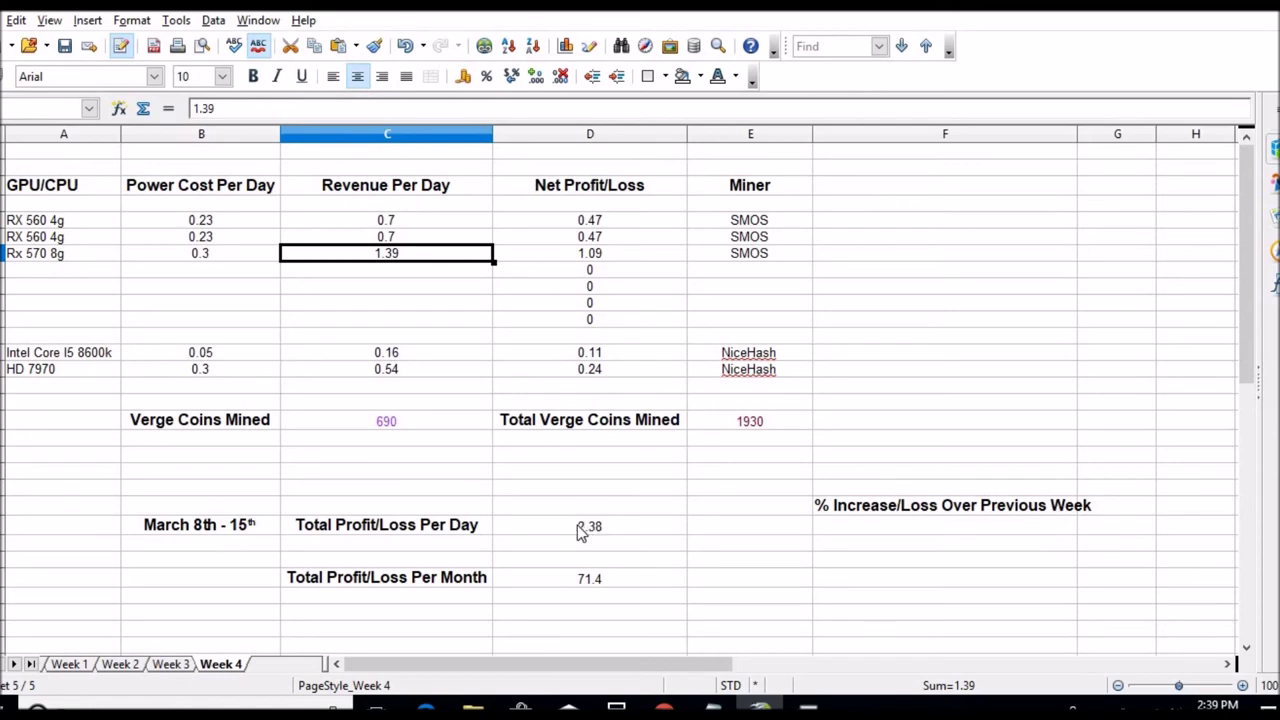
Compare the Week 3 sheet's daily and monthly profit/loss totals with those in the Week 4 sheet
{"action": "left_click", "coordinate": [172, 664]}
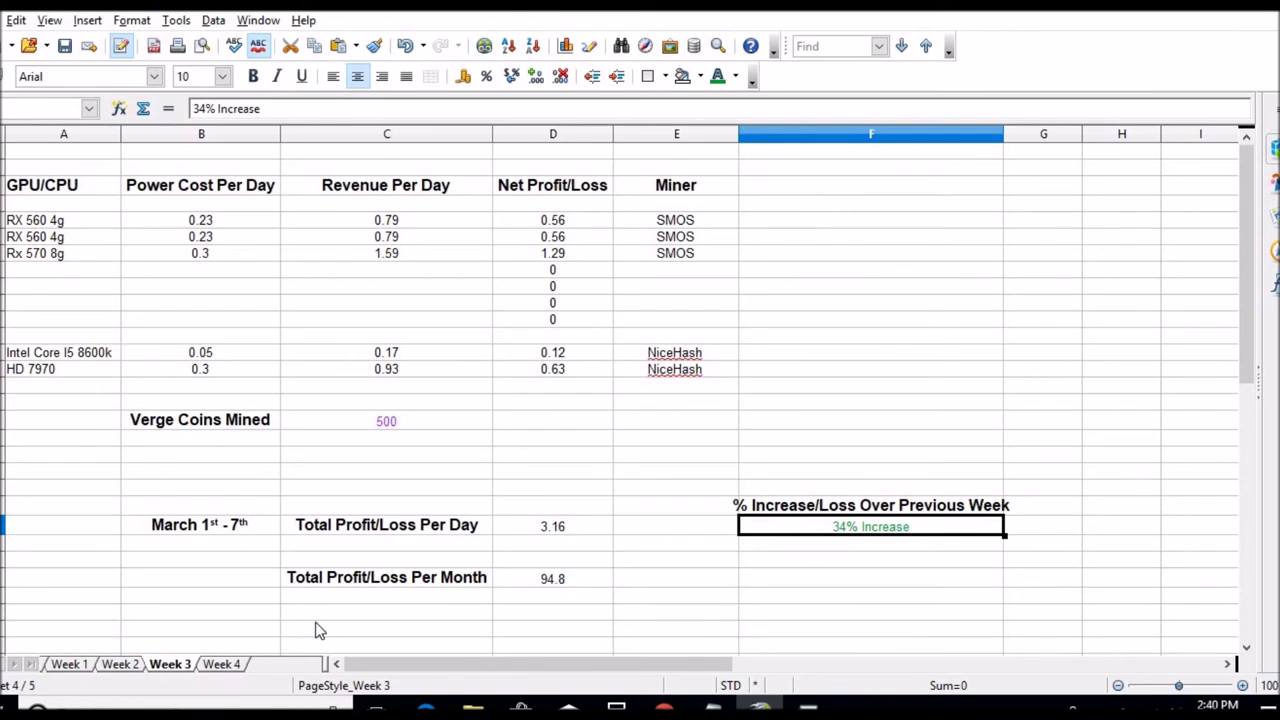
{"action": "left_click", "coordinate": [228, 665]}
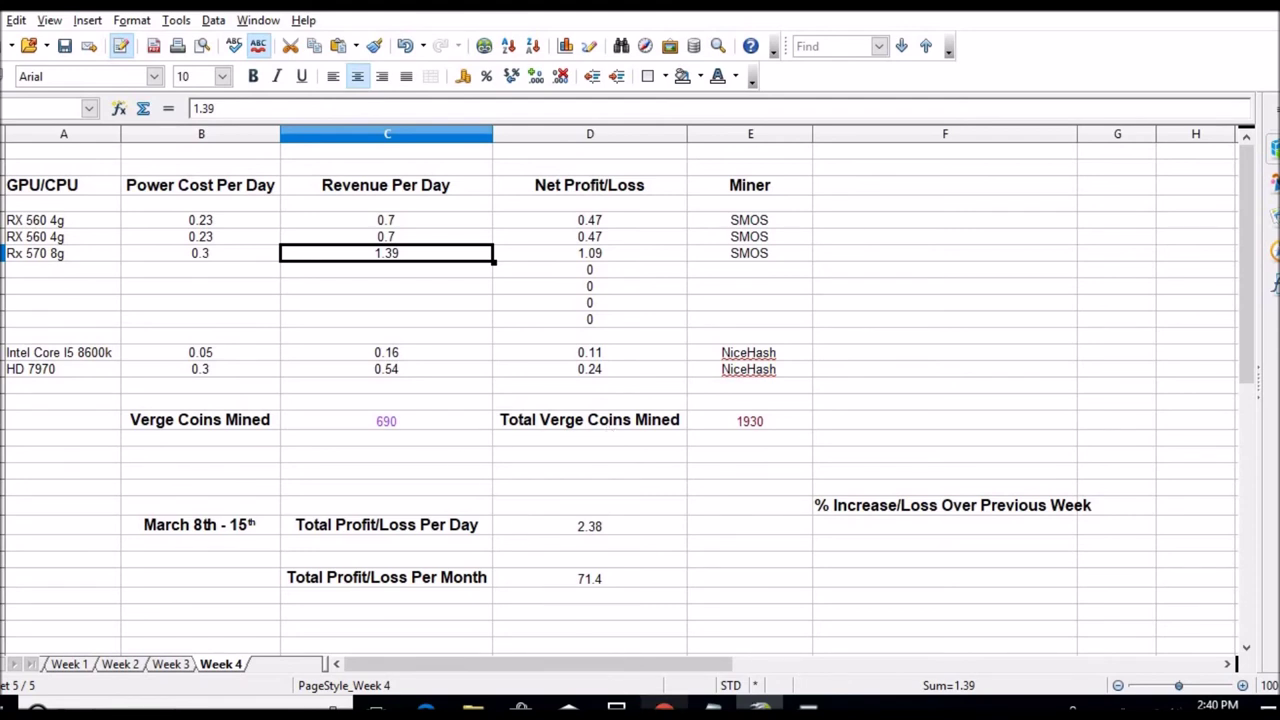
Switch to the SimpleMining rig list in the browser and examine Rig11's per-GPU hash rates and miner console
{"action": "mouse_move", "coordinate": [663, 708]}
{"action": "left_click", "coordinate": [660, 625]}
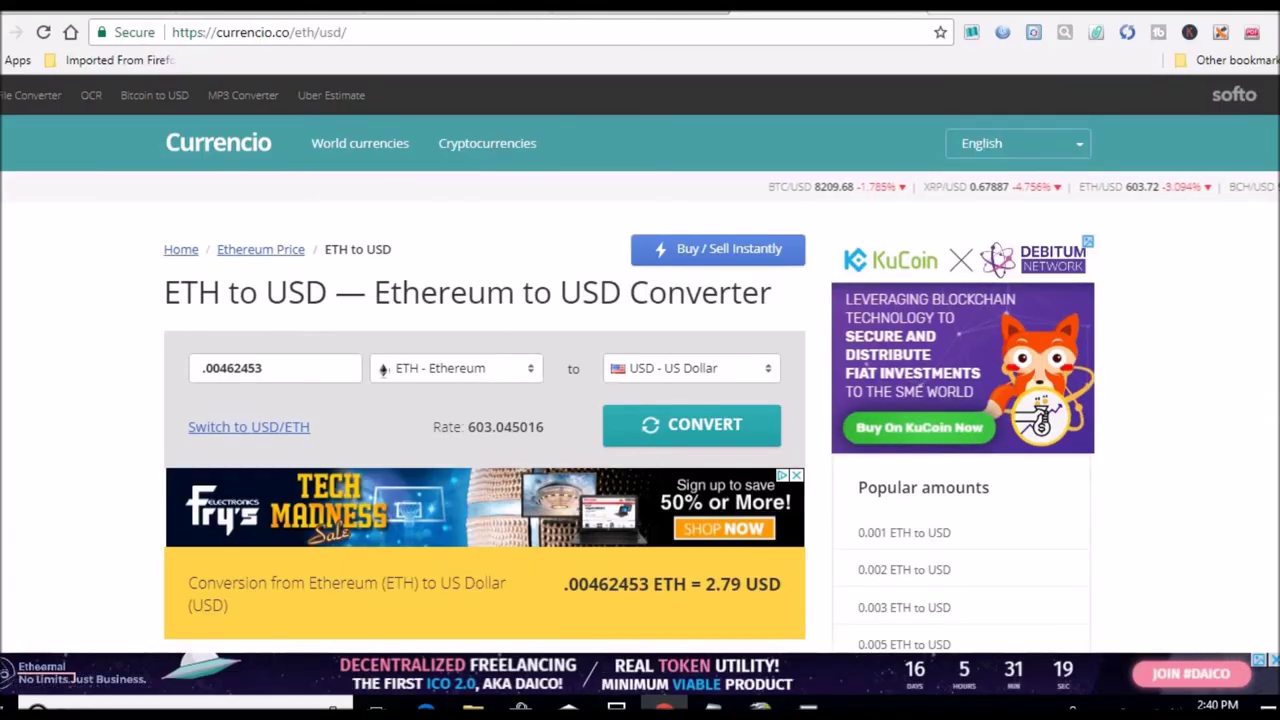
{"action": "left_click", "coordinate": [545, 8]}
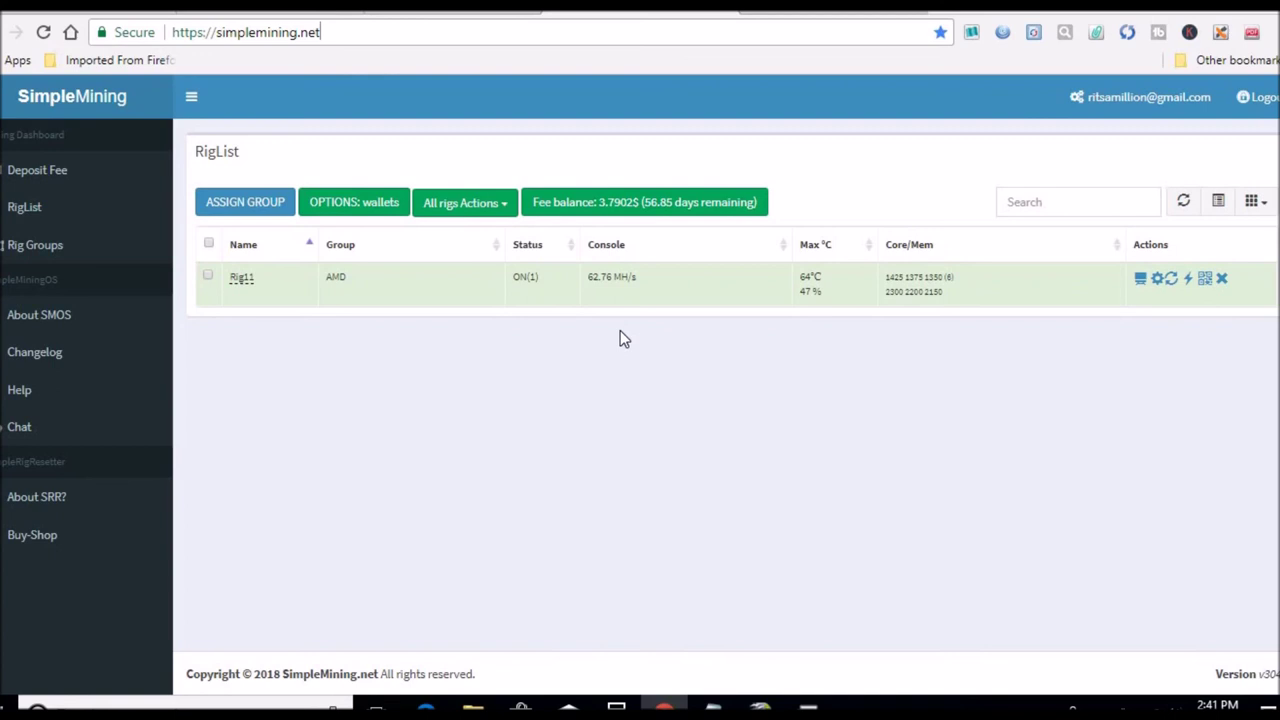
{"action": "mouse_move", "coordinate": [624, 283]}
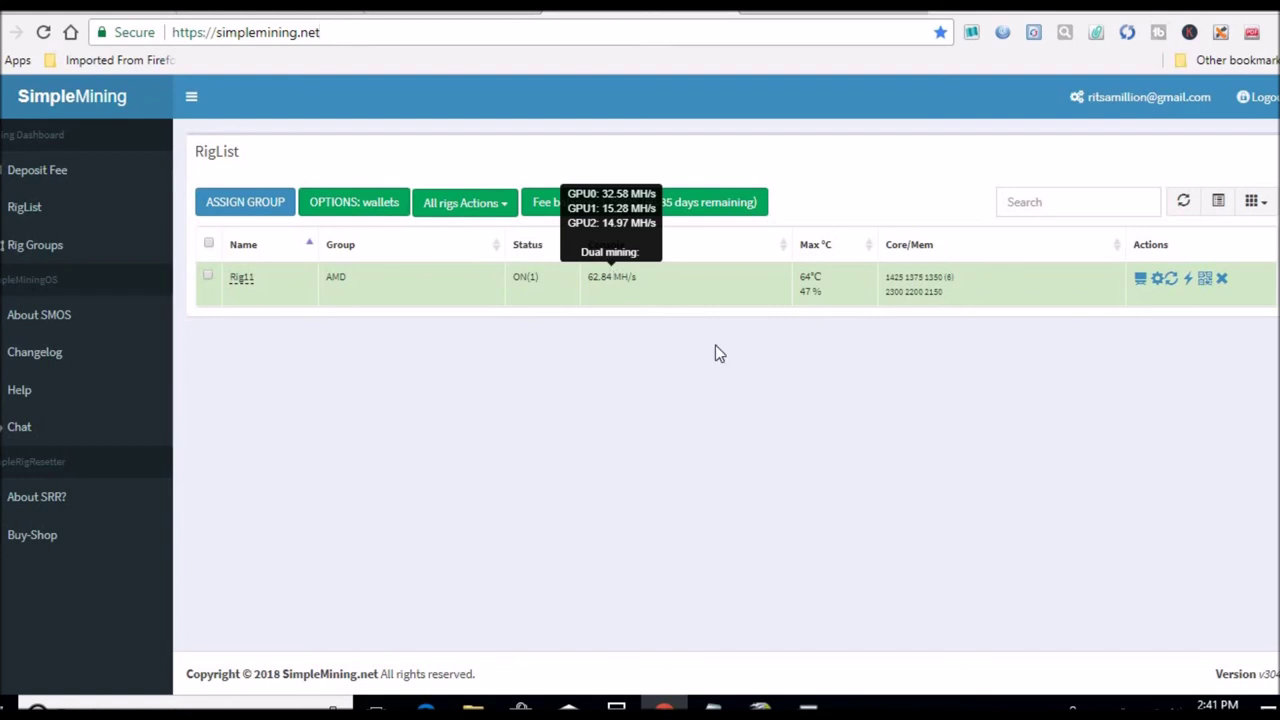
{"action": "mouse_move", "coordinate": [816, 280]}
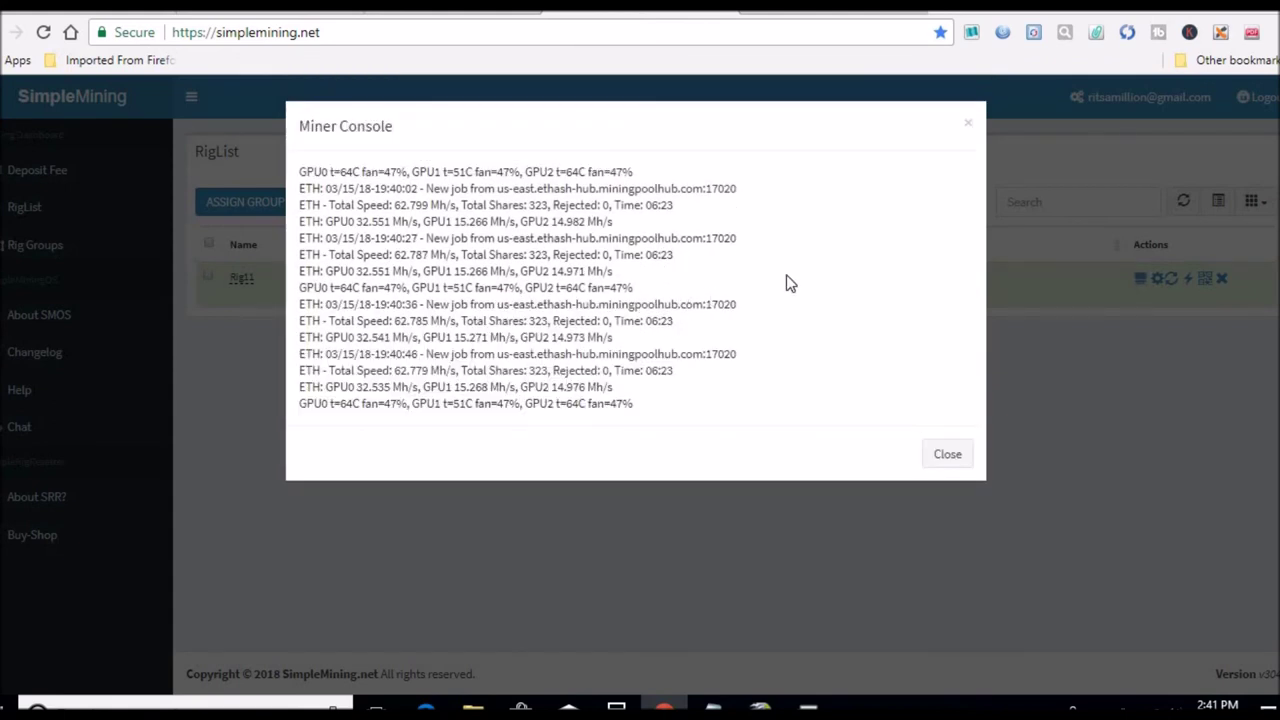
{"action": "left_click", "coordinate": [968, 124]}
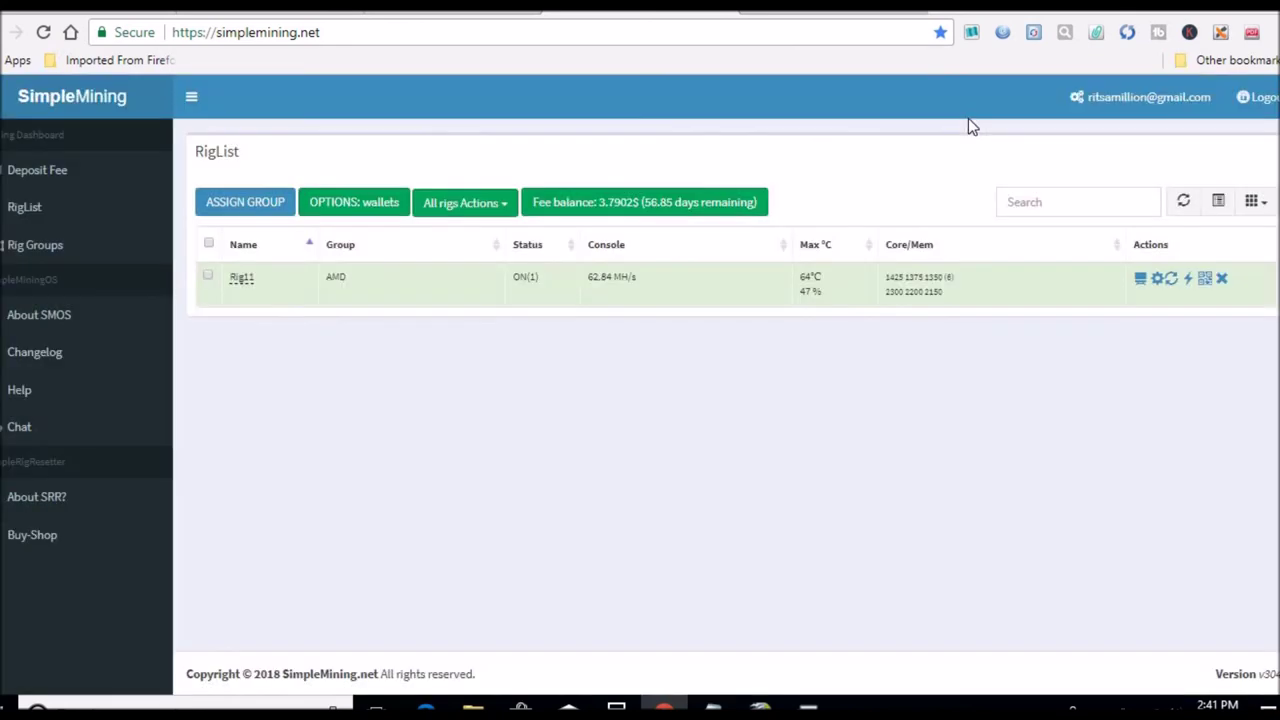